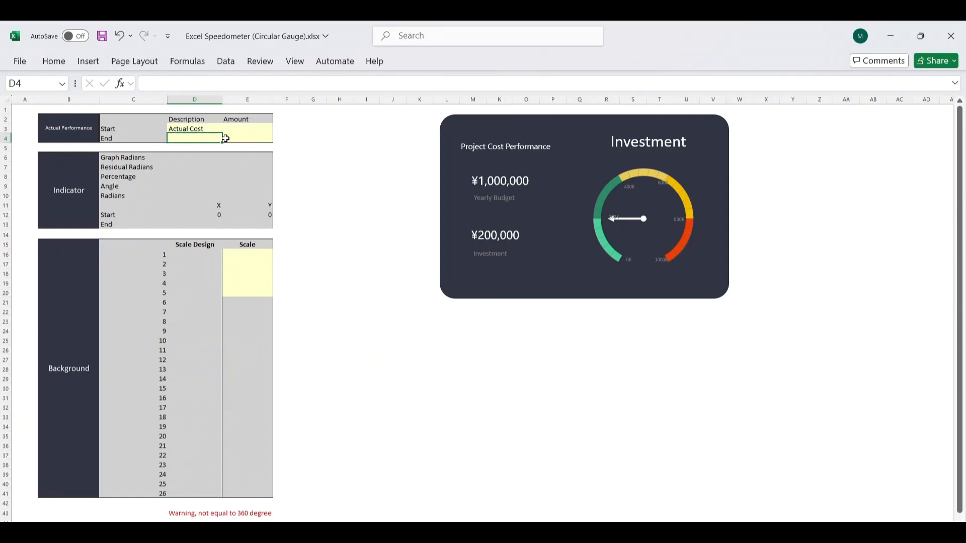
# Step: Label the End row Budget and enter amounts of 0 for Actual Cost and 100,000 for Budget
pyautogui.write('Budget')
pyautogui.press('Return')
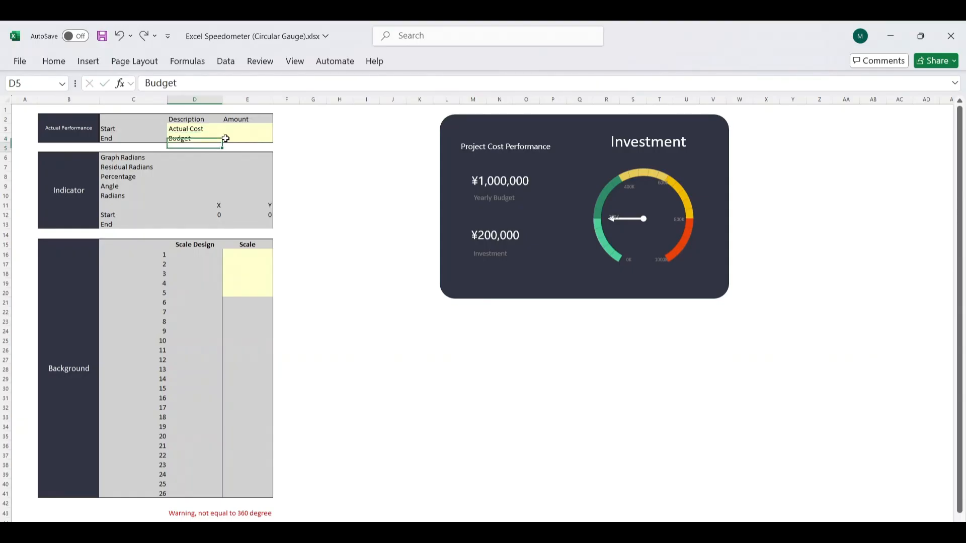
pyautogui.press('Up')
pyautogui.press('Up')
pyautogui.press('Right')
pyautogui.write('0')
pyautogui.press('Return')
pyautogui.write('100')
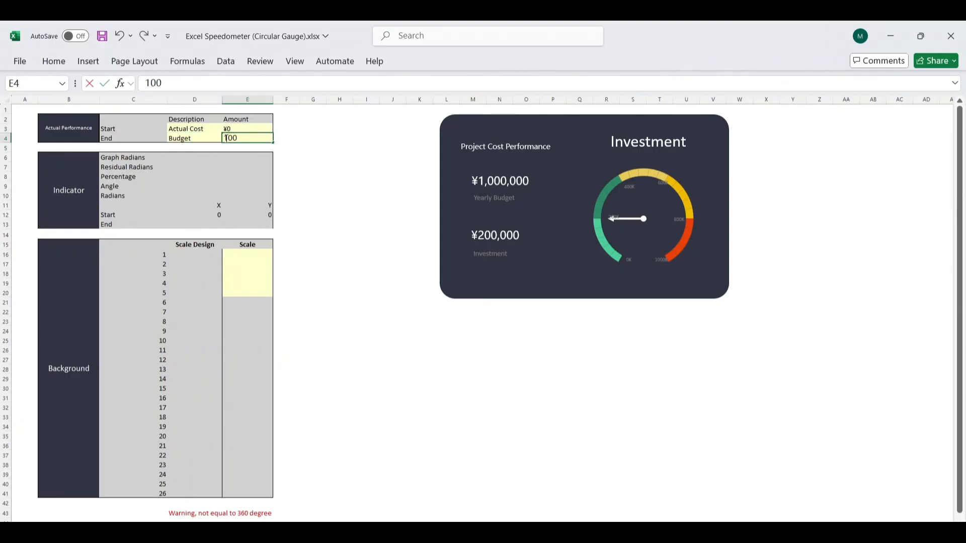
pyautogui.write(',000')
pyautogui.press('Return')
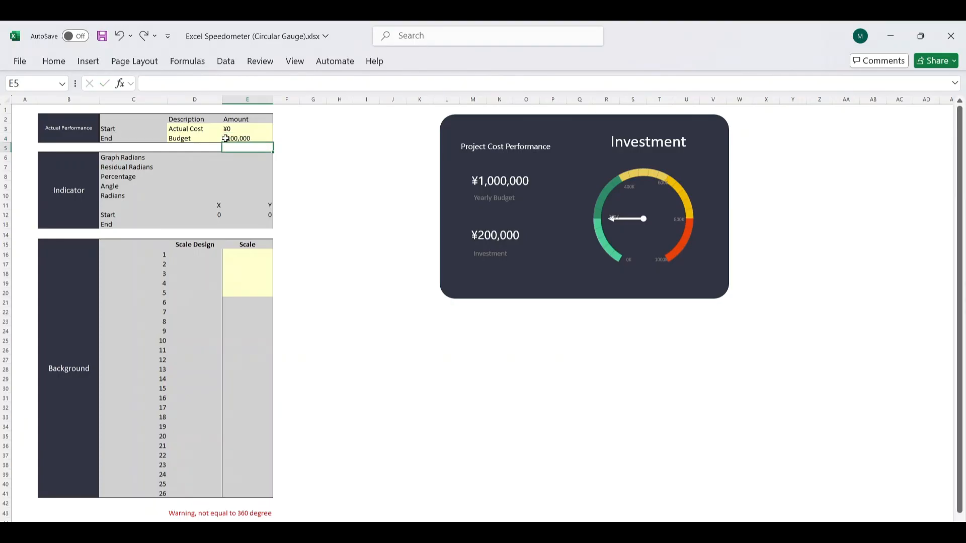
# Step: Enter 300 as the Graph Radians value in cell E6
pyautogui.press('Down')
pyautogui.press('Down')
pyautogui.press('Left')
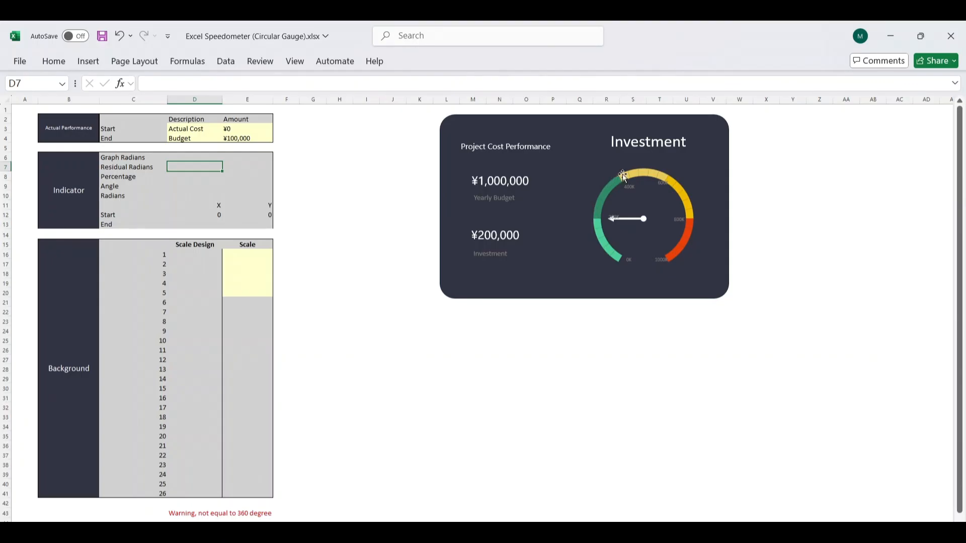
pyautogui.press('Up')
pyautogui.press('Right')
pyautogui.write('300')
pyautogui.press('Return')
# Step: Enter the formula =$E$6/C40 in D16 for the first Scale Design row
pyautogui.click(200, 259)
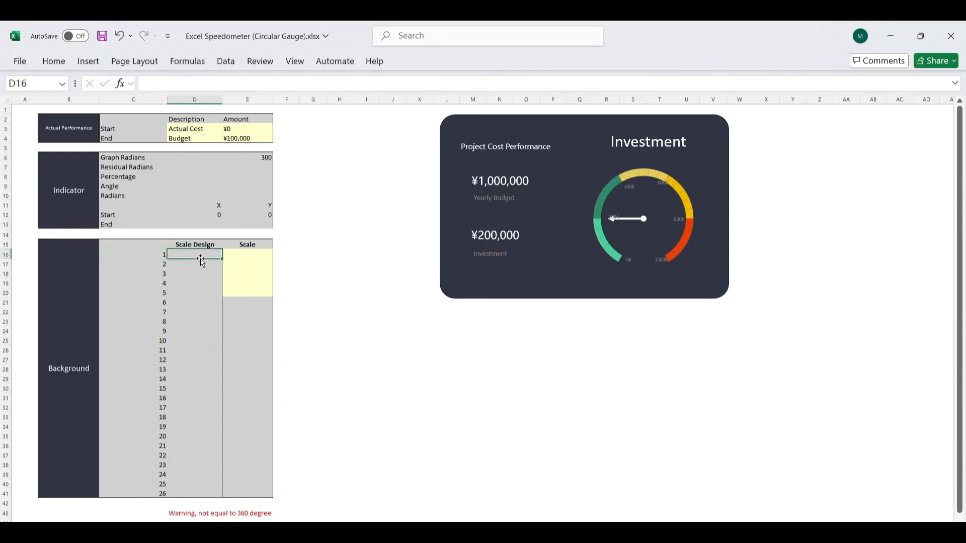
pyautogui.write('=')
pyautogui.click(264, 157)
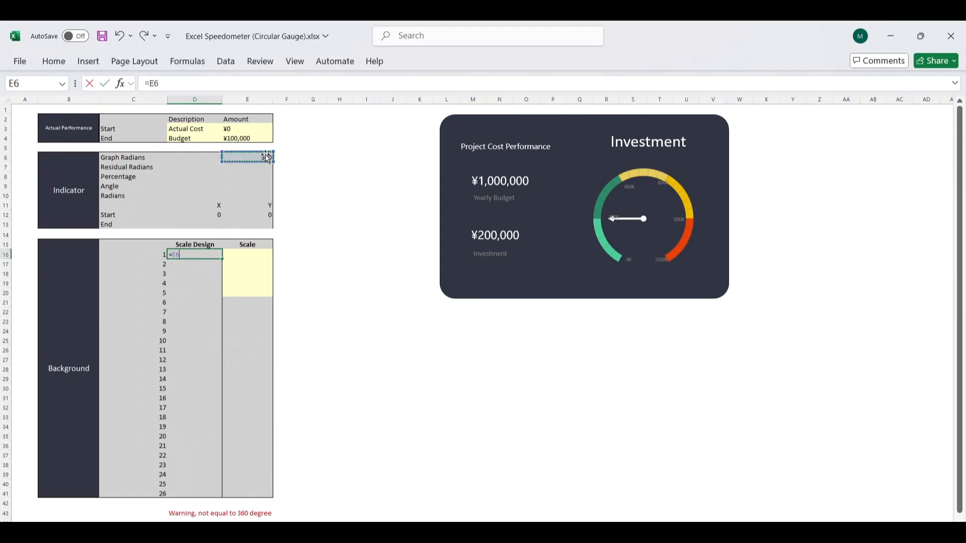
pyautogui.press('F4')
pyautogui.write('/')
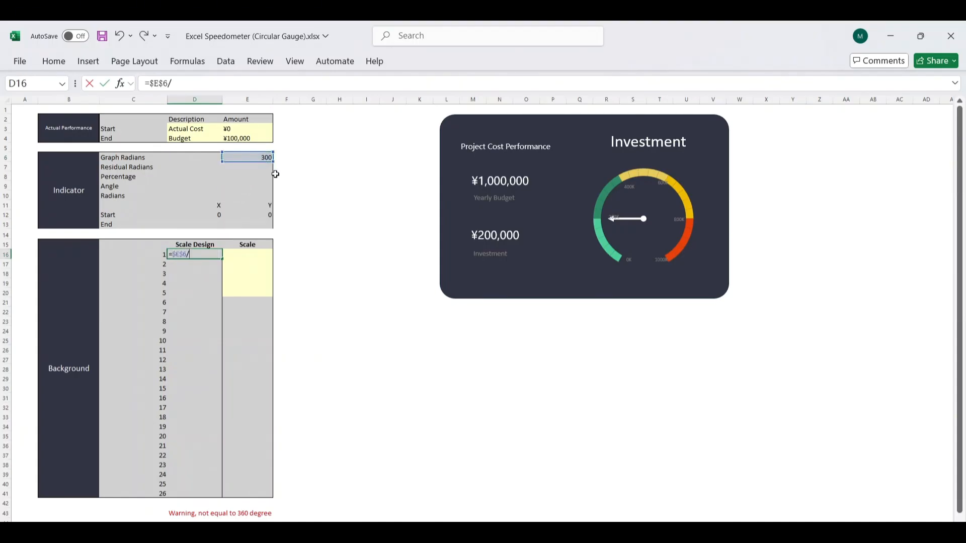
pyautogui.click(160, 485)
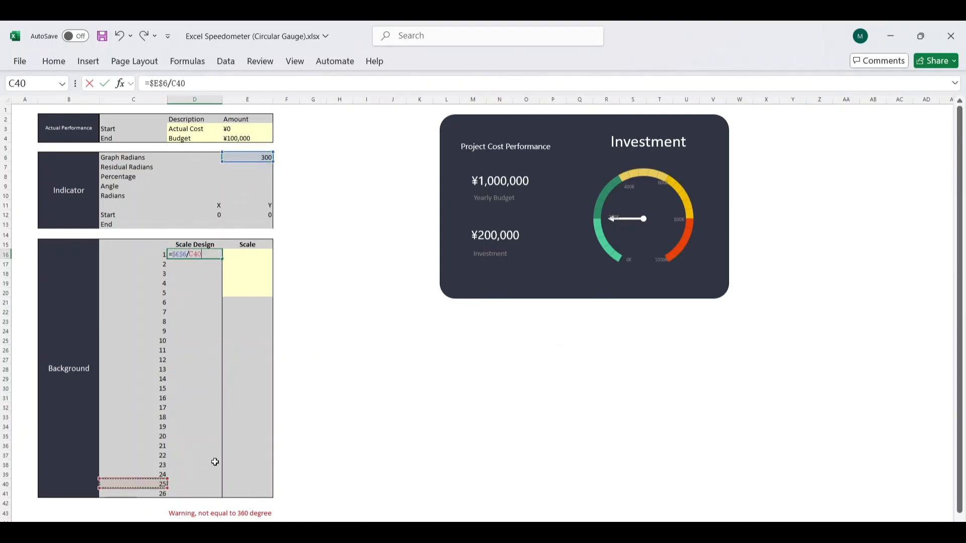
pyautogui.press('Return')
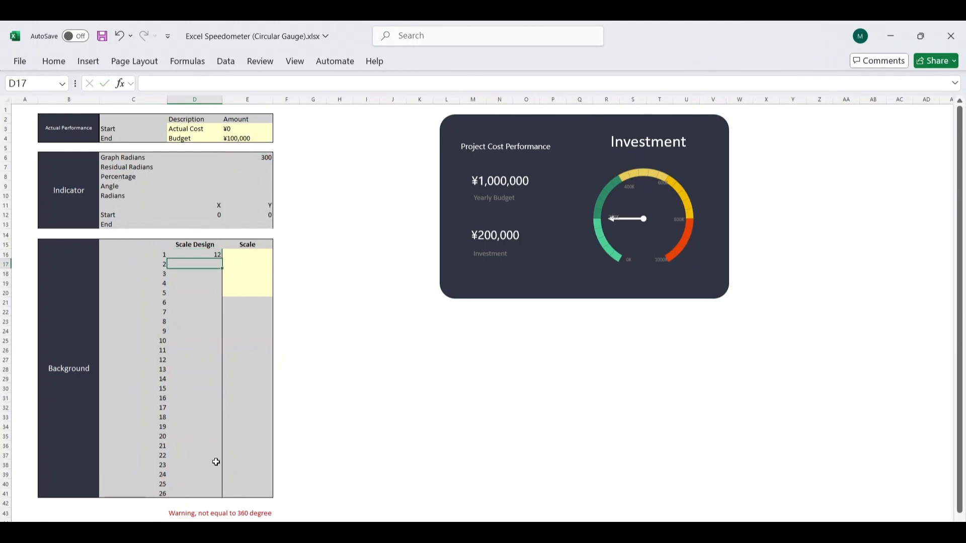
# Step: Copy the D16 formula down through D40 and enter 60 in D41 for row 26
pyautogui.click(208, 253)
pyautogui.hotkey('ctrl', 'c')
pyautogui.moveTo(207, 254); pyautogui.dragTo(219, 489)
pyautogui.hotkey('ctrl', 'v')
pyautogui.click(208, 493)
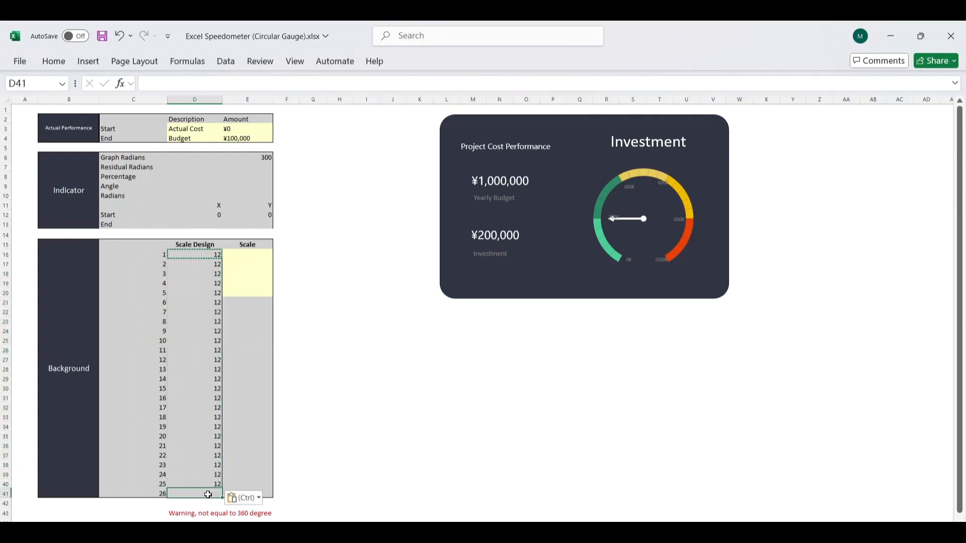
pyautogui.write('60')
pyautogui.press('Return')
# Step: Create a doughnut chart from the Scale Design values in D16:D41 and delete its legend
pyautogui.moveTo(208, 254); pyautogui.dragTo(216, 493)
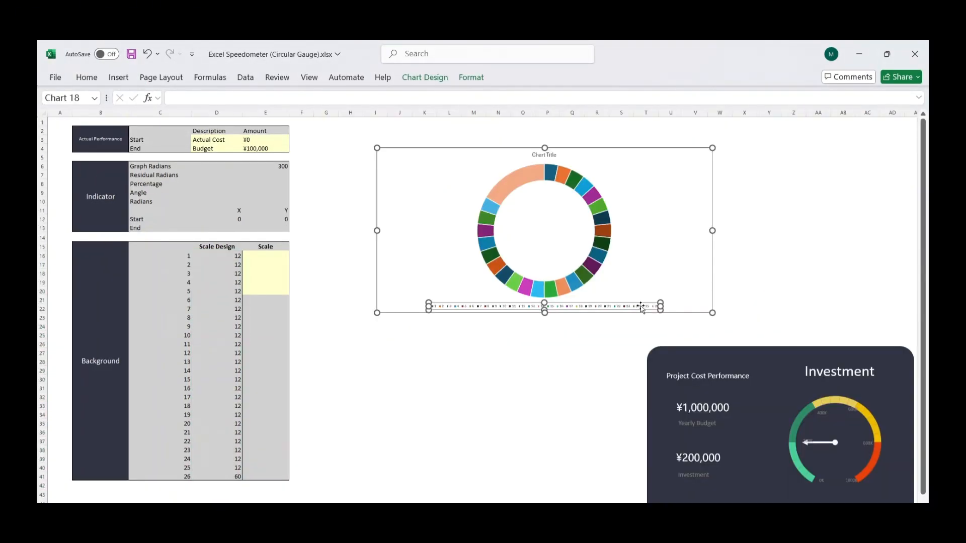
pyautogui.press('Delete')
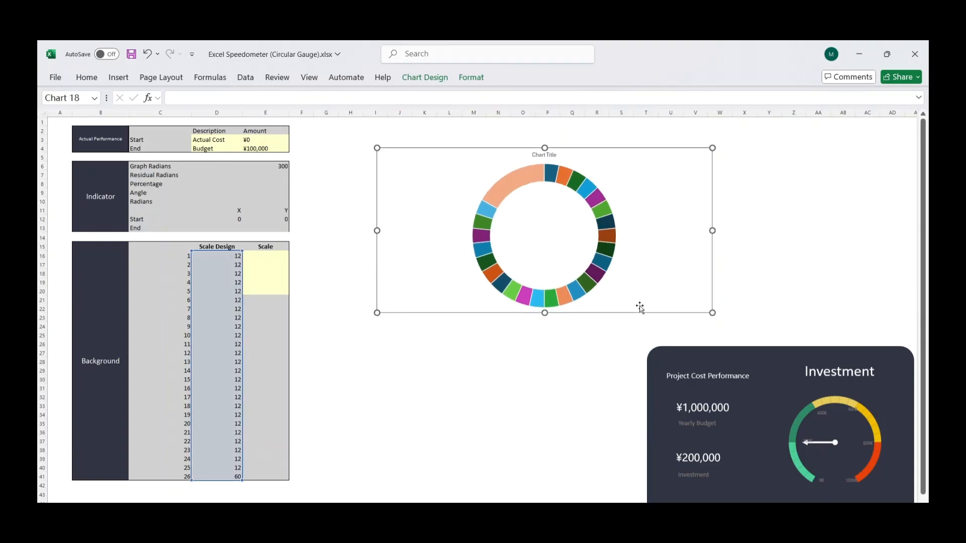
# Step: Set the doughnut series' angle of first slice to 210°
pyautogui.doubleClick(658, 151)
pyautogui.click(590, 190)
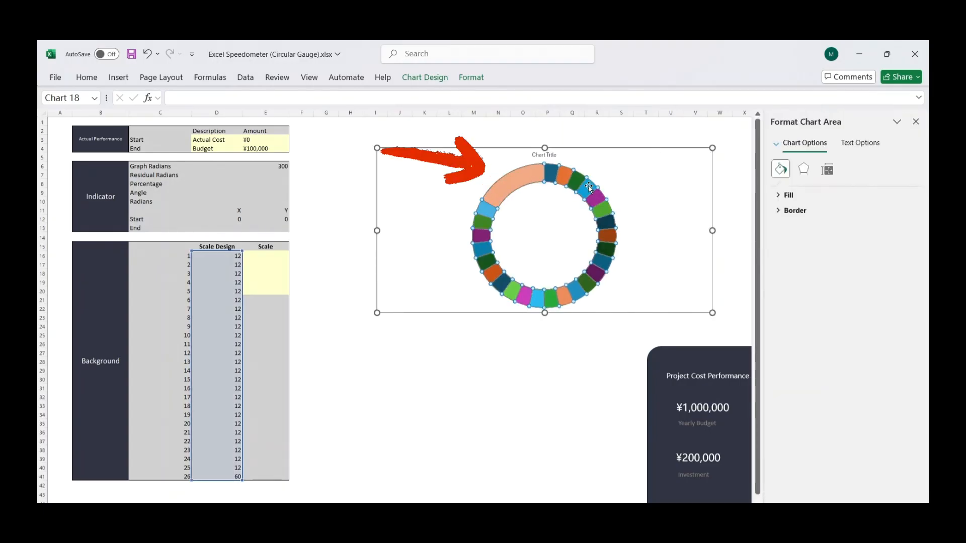
pyautogui.click(827, 170)
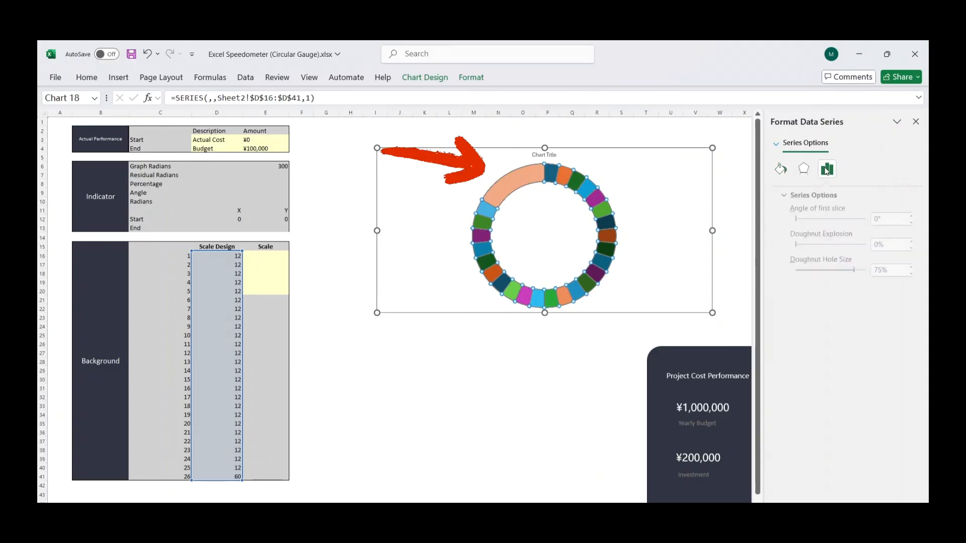
pyautogui.moveTo(874, 222); pyautogui.dragTo(864, 225)
pyautogui.write('210')
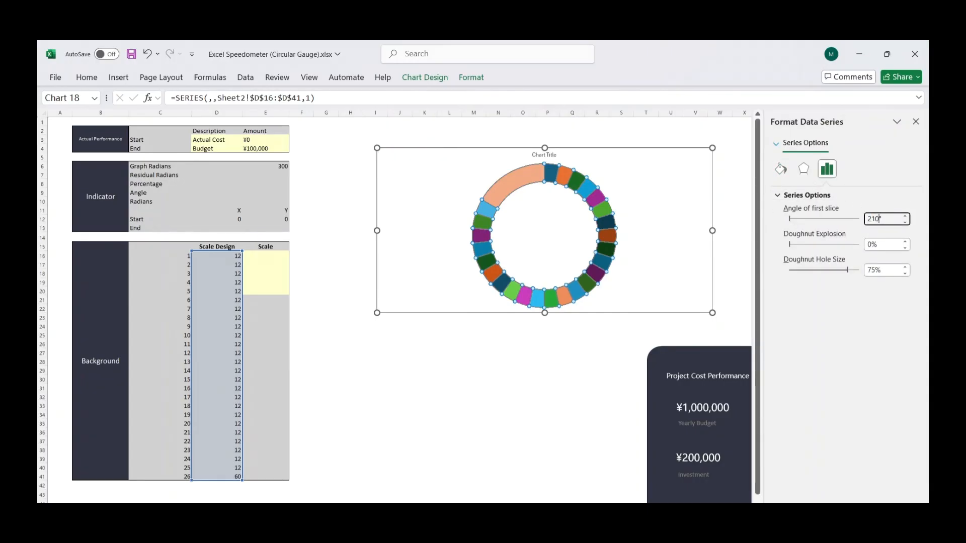
pyautogui.press('Return')
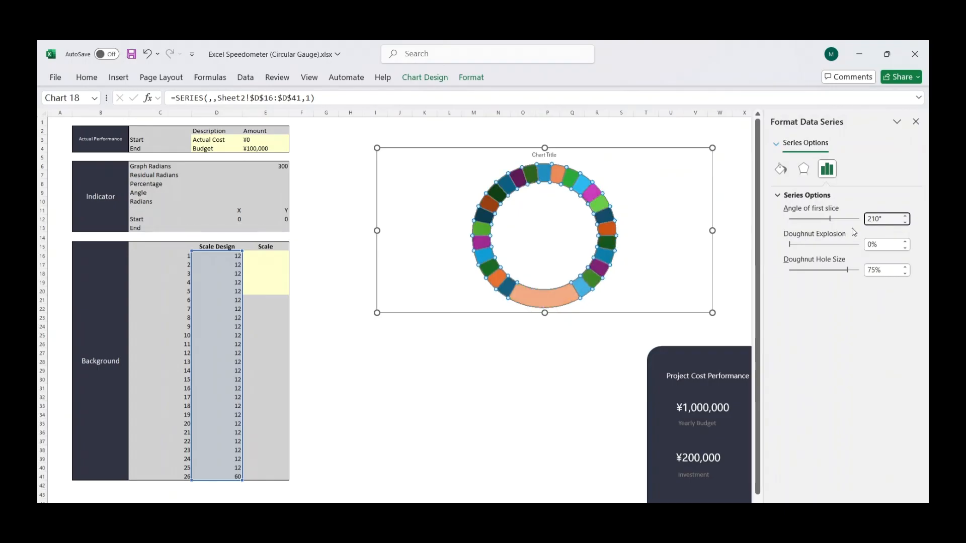
# Step: Move the doughnut chart closer to the data tables and set its hole size to 85%
pyautogui.moveTo(582, 219); pyautogui.dragTo(525, 217)
pyautogui.click(554, 217)
pyautogui.click(829, 171)
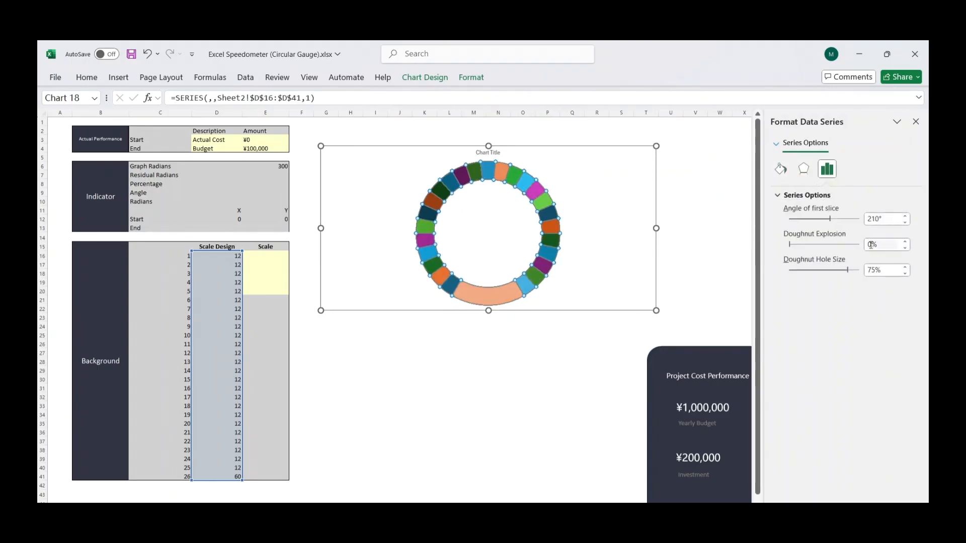
pyautogui.moveTo(847, 271); pyautogui.dragTo(856, 273)
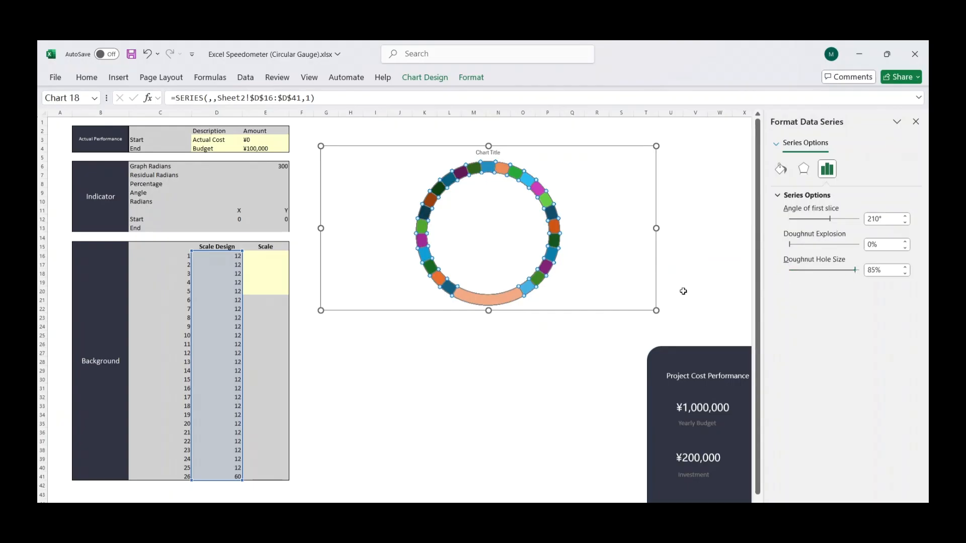
# Step: Set the large slice at the base of the doughnut to no fill
pyautogui.click(491, 299)
pyautogui.click(780, 170)
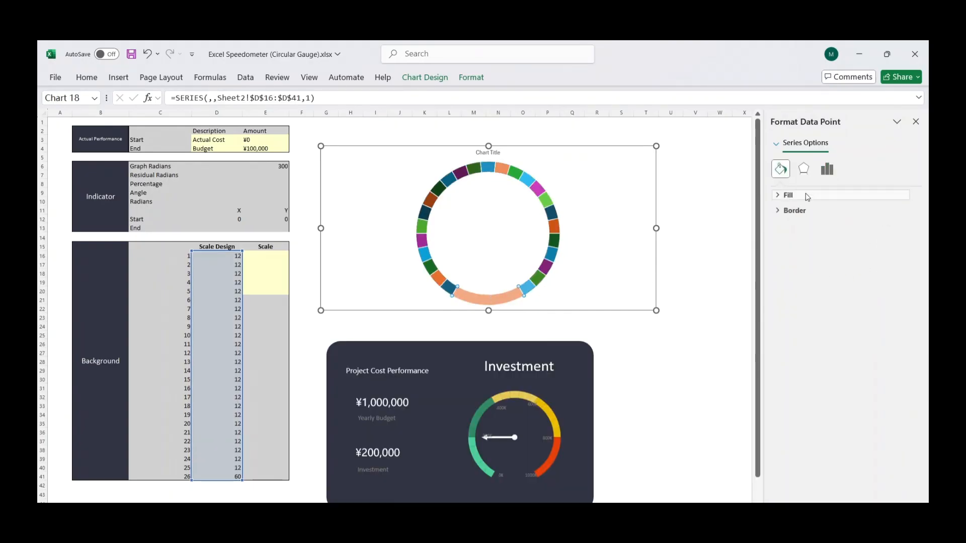
pyautogui.click(830, 200)
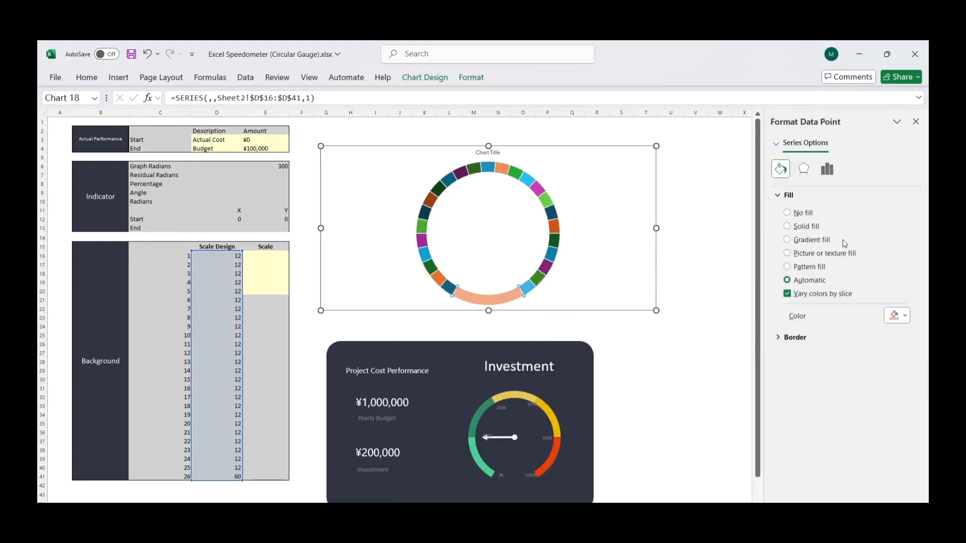
pyautogui.click(812, 217)
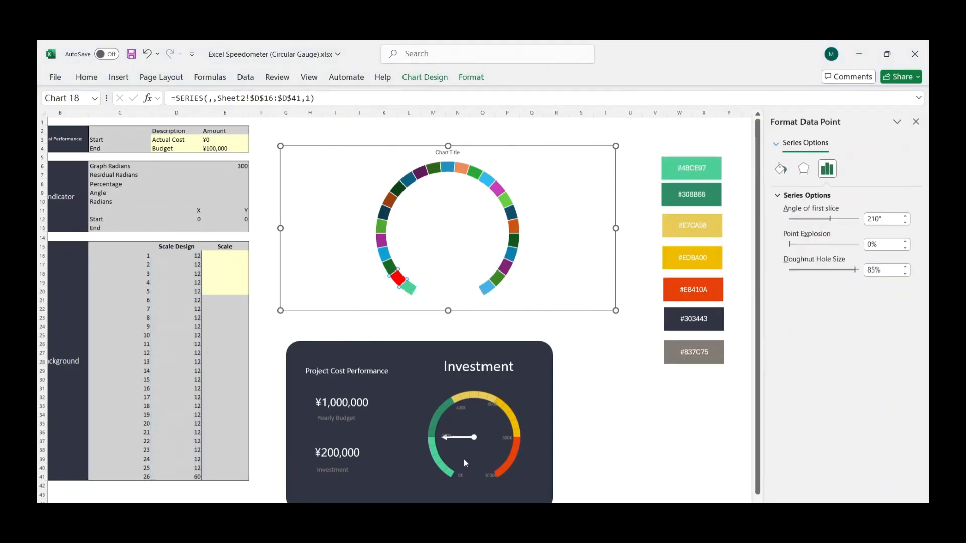
# Step: Fill doughnut slices 2 to 5 with the light green sampled from the finished Investment gauge
pyautogui.click(452, 463)
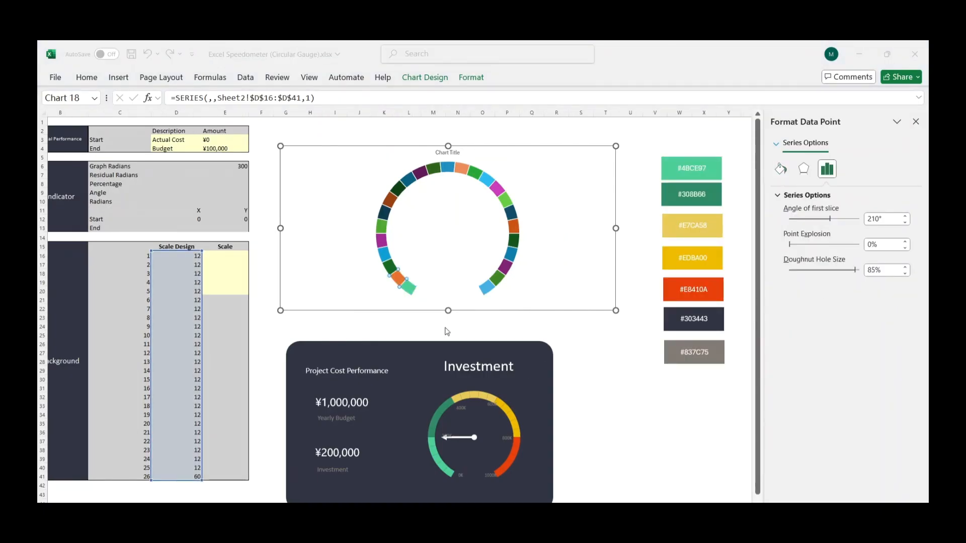
pyautogui.click(391, 268)
pyautogui.press('F4')
pyautogui.click(385, 255)
pyautogui.press('F4')
pyautogui.click(382, 241)
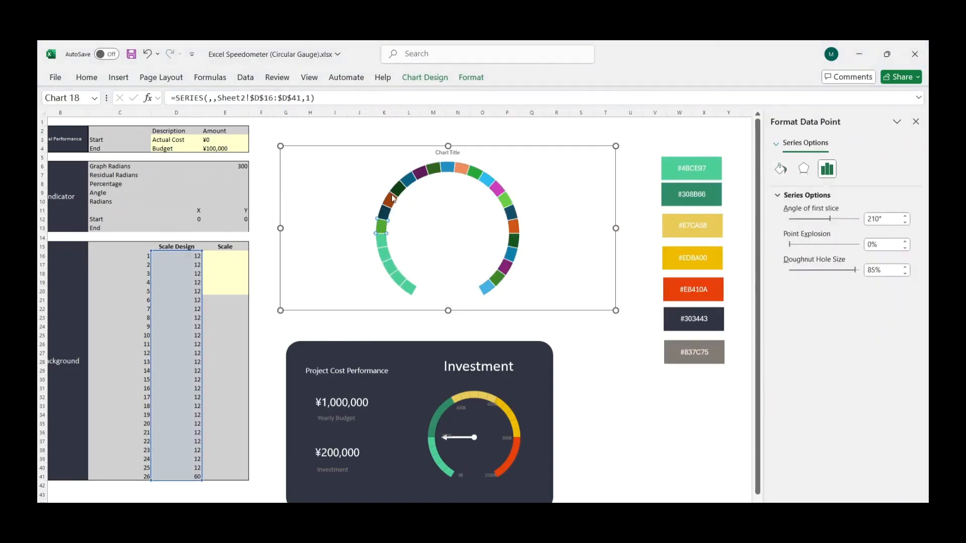
pyautogui.press('F4')
# Step: Fill doughnut slices 6 to 10 with the dark green of the sample Investment gauge
pyautogui.click(382, 226)
pyautogui.press('Right')
pyautogui.press('F4')
pyautogui.press('Right')
pyautogui.press('F4')
pyautogui.press('Right')
pyautogui.press('F4')
pyautogui.press('Right')
pyautogui.press('F4')
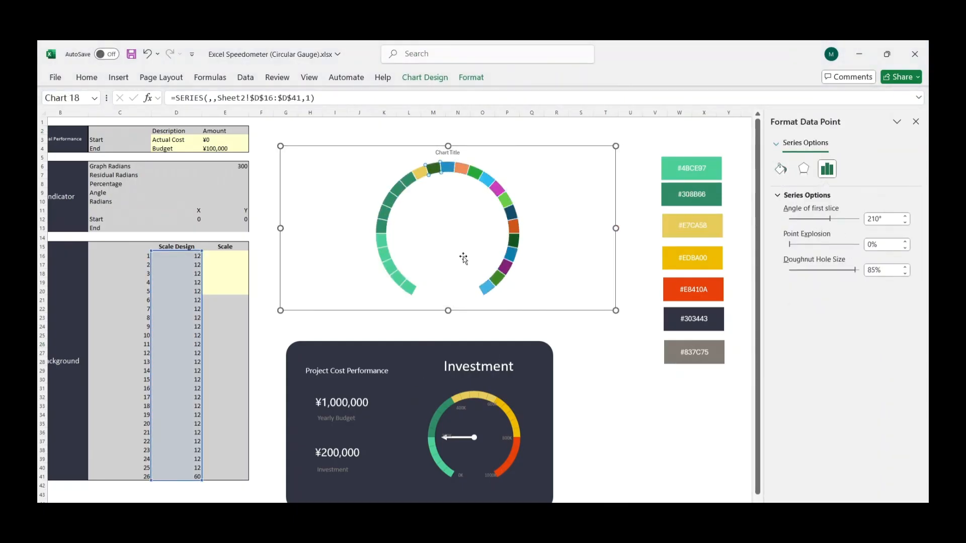
# Step: Fill the remaining slices of the doughnut's top section, through slice 15, with the sample gauge's light yellow
pyautogui.click(459, 171)
pyautogui.press('F4')
pyautogui.press('Right')
pyautogui.press('F4')
pyautogui.press('Right')
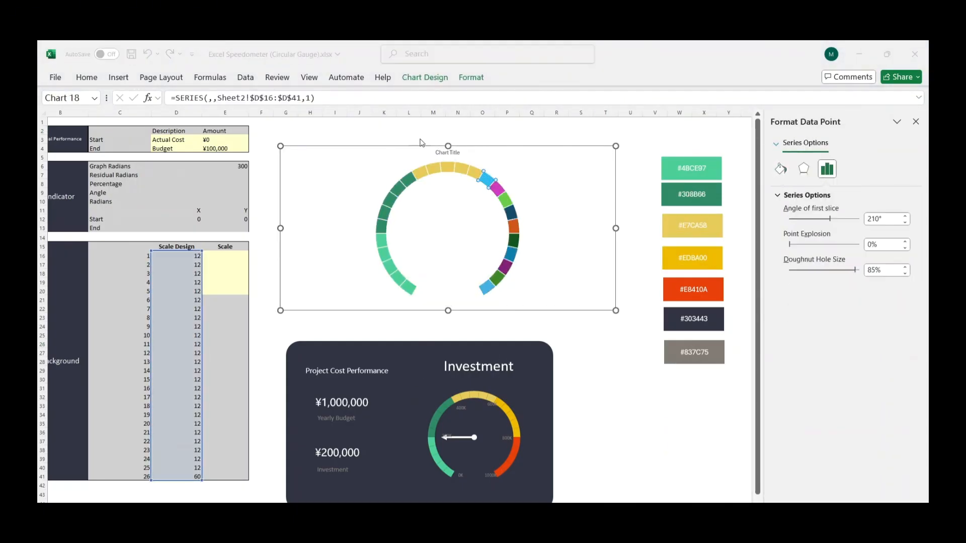
# Step: Fill doughnut slices 16 to 20 with the golden yellow of the sample gauge
pyautogui.press('F4')
pyautogui.press('Right')
pyautogui.press('F4')
pyautogui.press('Right')
pyautogui.press('F4')
pyautogui.press('Right')
pyautogui.press('F4')
pyautogui.press('Right')
pyautogui.press('F4')
pyautogui.press('Right')
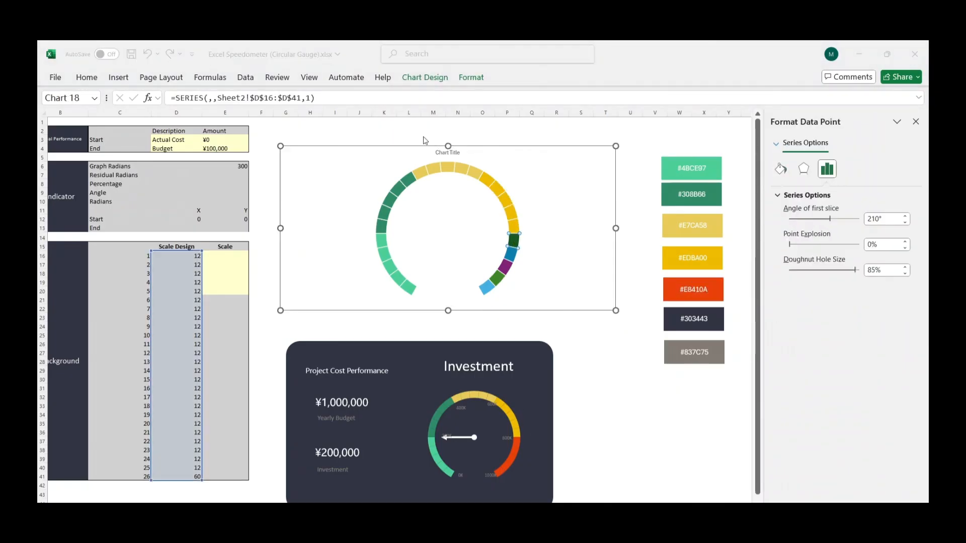
# Step: Fill doughnut slices 21 to 25 with the sample gauge's orange-red and deselect the chart
pyautogui.press('F4')
pyautogui.press('Right')
pyautogui.press('F4')
pyautogui.press('Right')
pyautogui.press('F4')
pyautogui.press('Right')
pyautogui.press('F4')
pyautogui.click(582, 361)
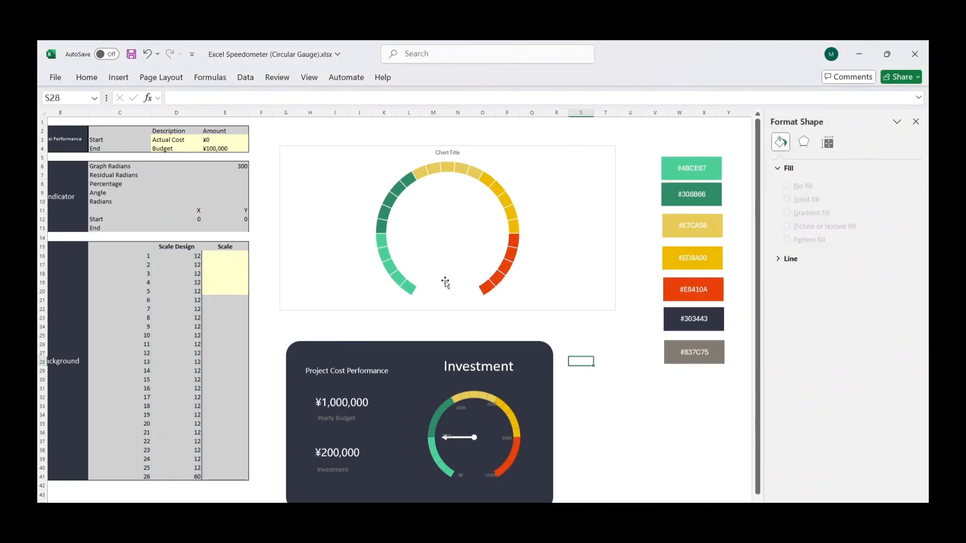
# Step: Set the border of the whole doughnut series to no line
pyautogui.click(415, 288)
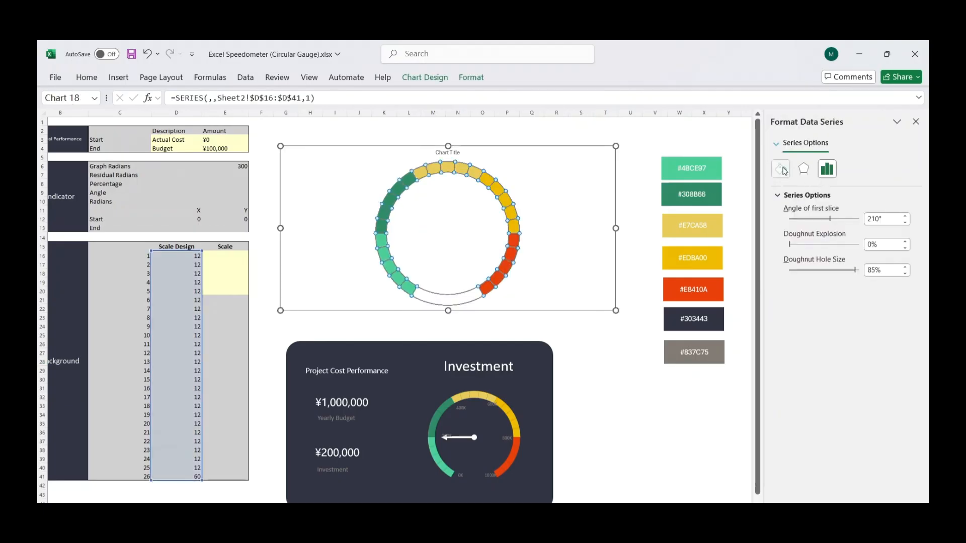
pyautogui.click(780, 169)
pyautogui.click(800, 338)
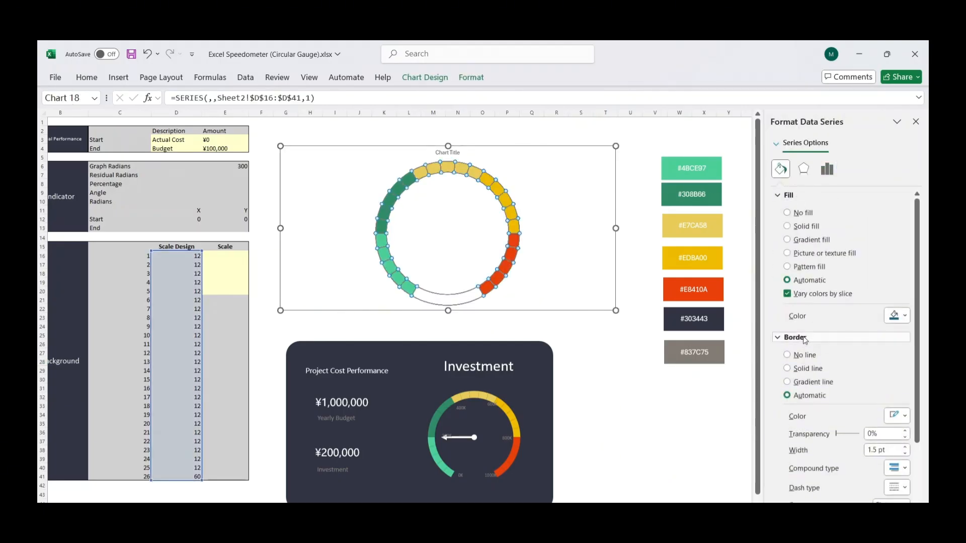
pyautogui.click(805, 355)
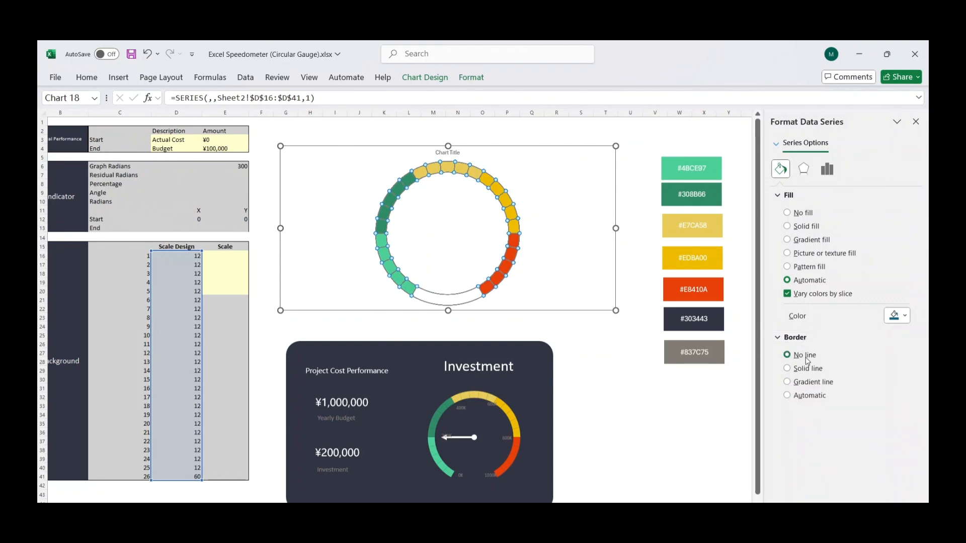
pyautogui.click(601, 362)
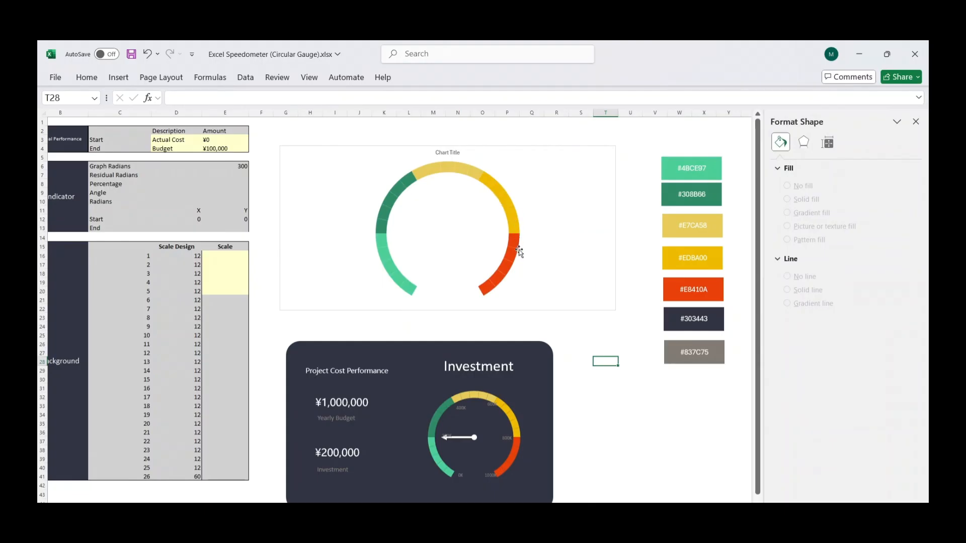
# Step: Move the sample Project Cost Performance dashboard group slightly up toward the chart
pyautogui.moveTo(458, 445); pyautogui.dragTo(458, 432)
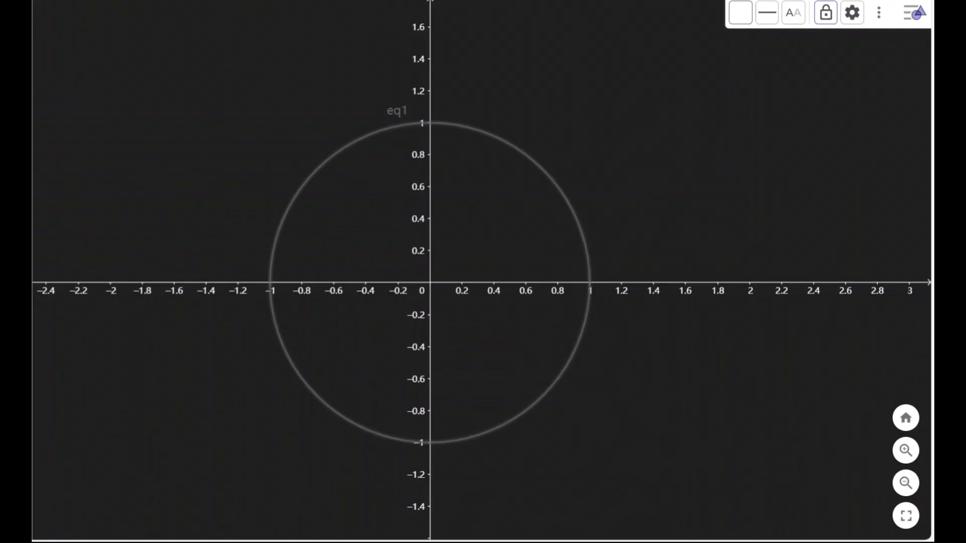
pyautogui.click(837, 203)
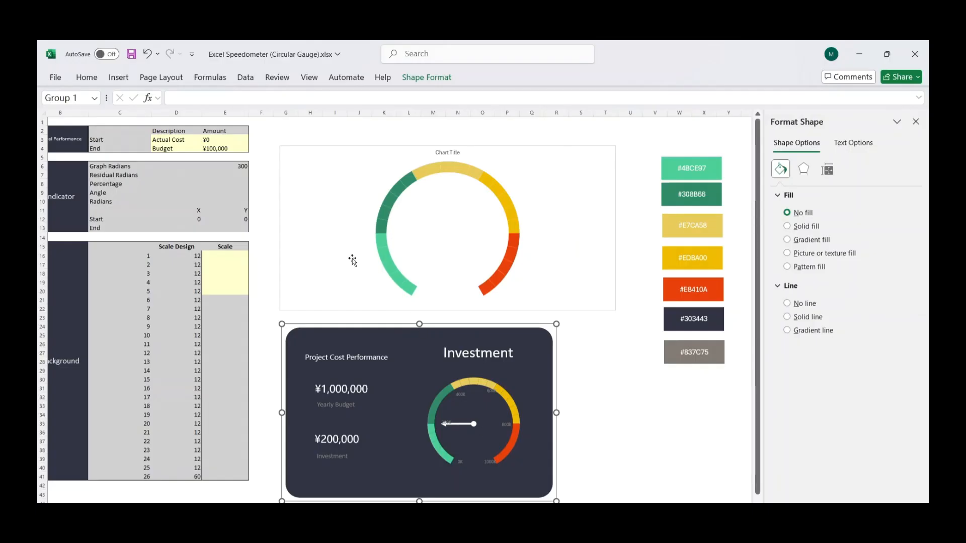
# Step: Enter 60 as the Residual Radians value in cell E7
pyautogui.click(241, 174)
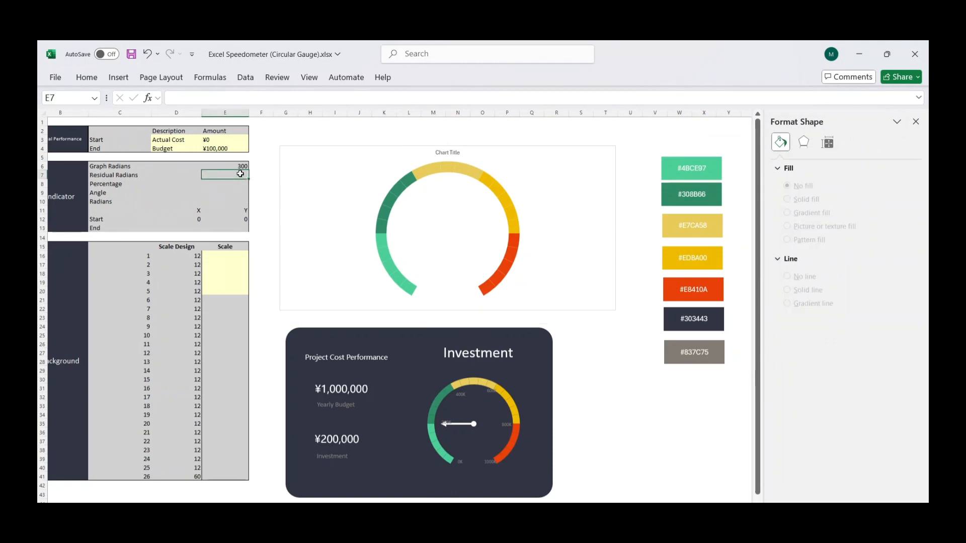
pyautogui.write('60')
pyautogui.press('Return')
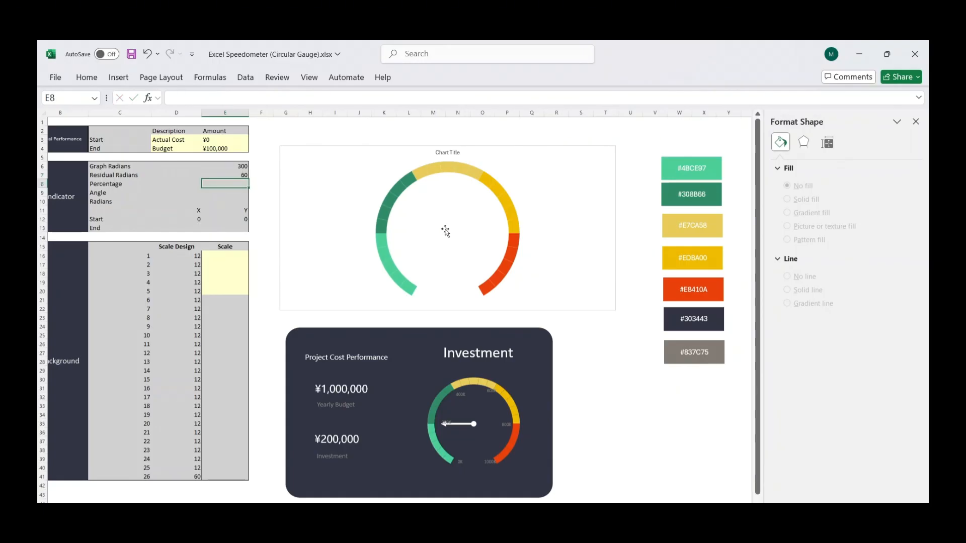
# Step: Enter =E3/E4 as the Percentage formula in cell E8
pyautogui.write('=')
pyautogui.click(219, 139)
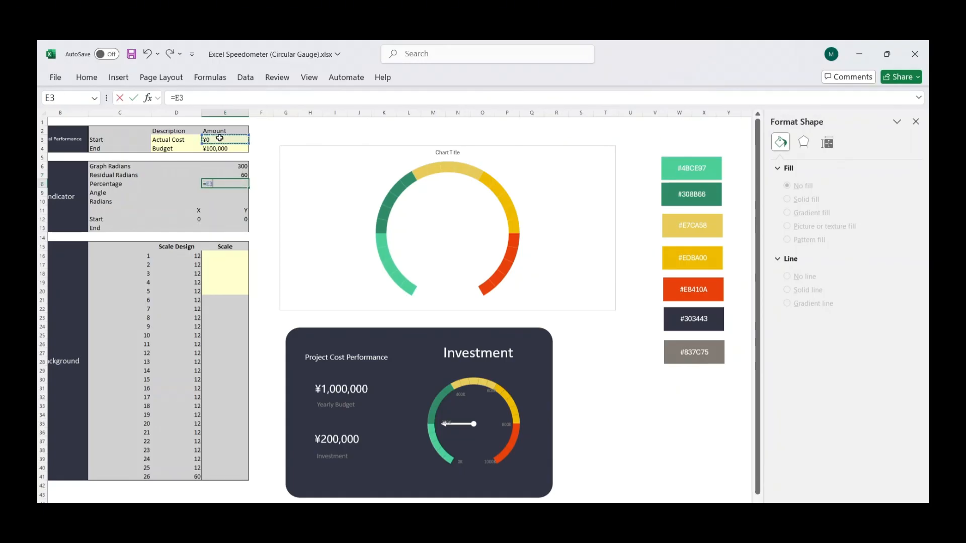
pyautogui.write('/')
pyautogui.click(223, 149)
pyautogui.press('Return')
# Step: Enter =E6*E8+E7/2 as the Angle formula in E9 and =RADIANS(E9) as the Radians formula in E10
pyautogui.write('=')
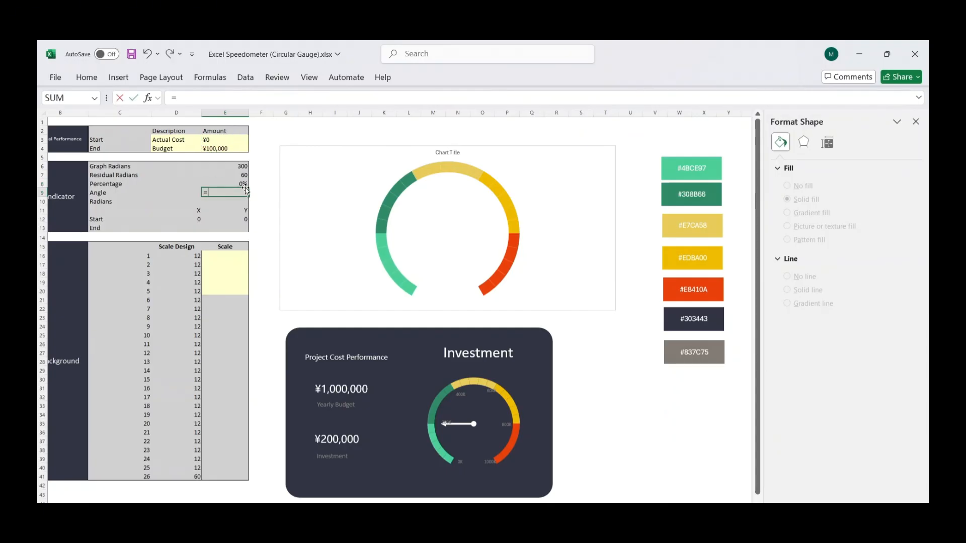
pyautogui.click(236, 165)
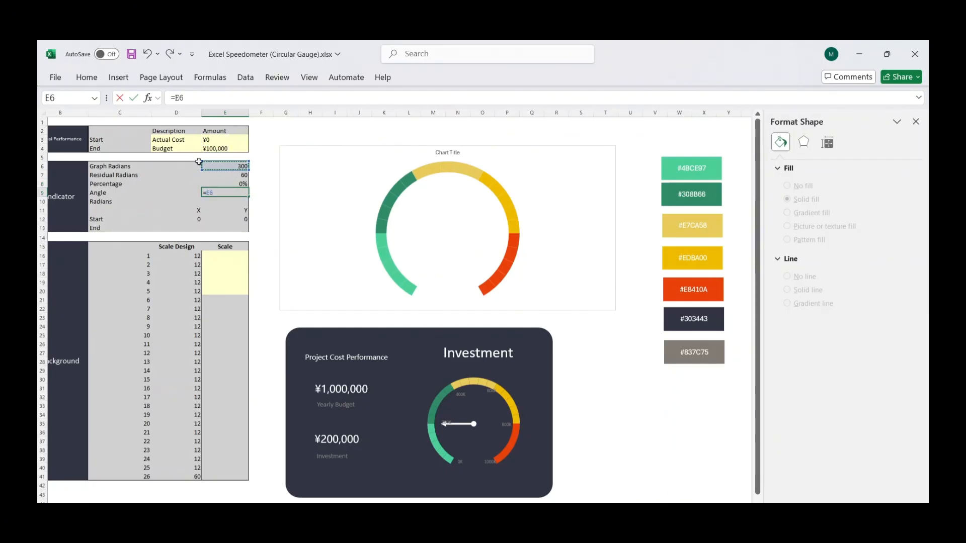
pyautogui.write('*')
pyautogui.click(227, 183)
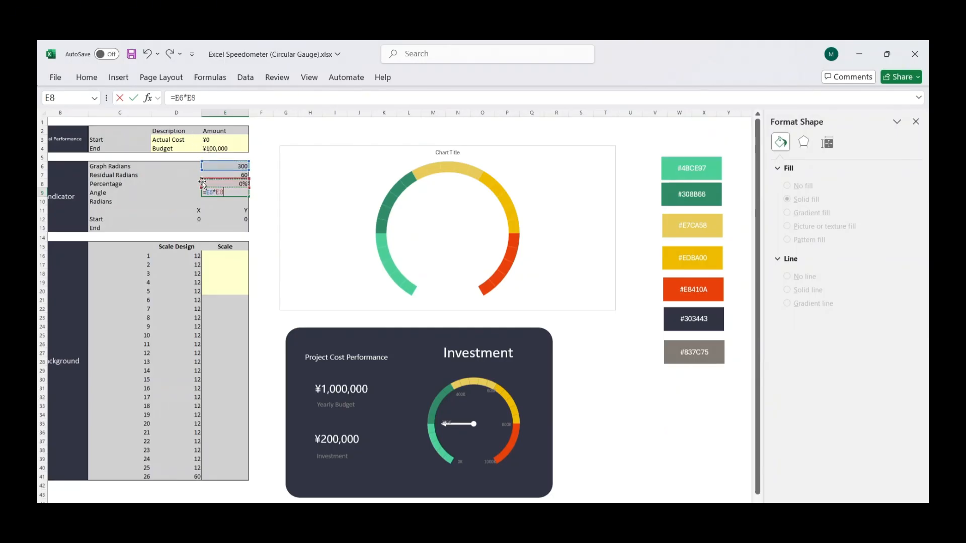
pyautogui.click(202, 96)
pyautogui.write('+')
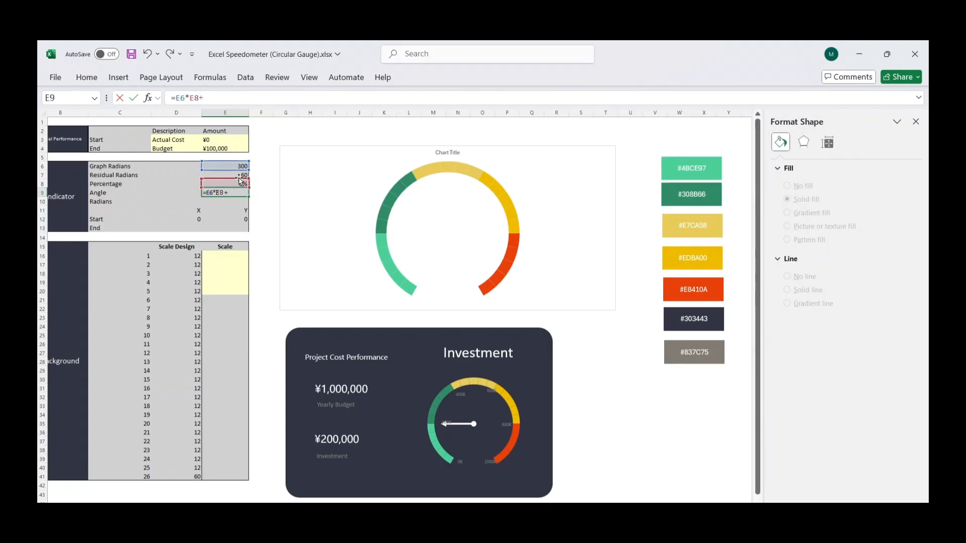
pyautogui.click(225, 175)
pyautogui.write('/2')
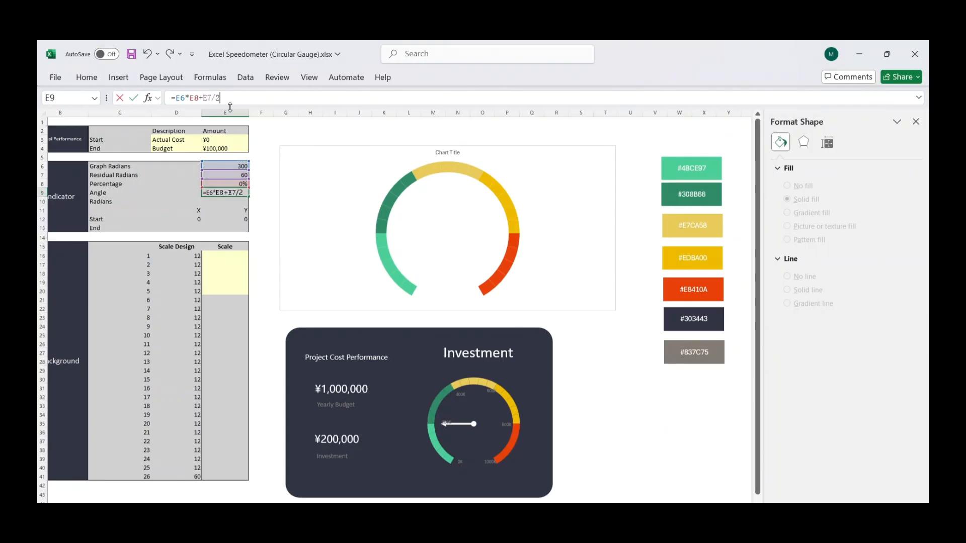
pyautogui.press('Return')
pyautogui.write('=radians(E9)')
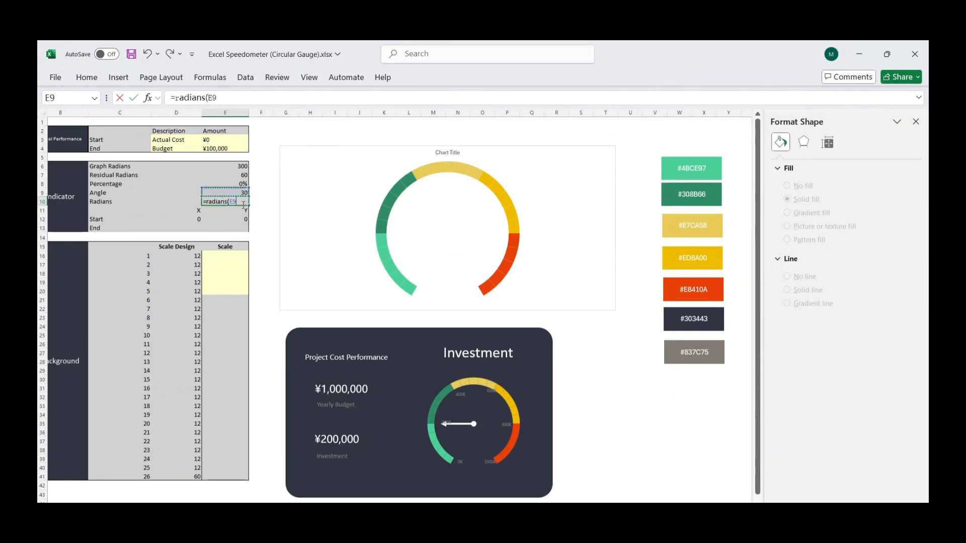
pyautogui.press('Return')
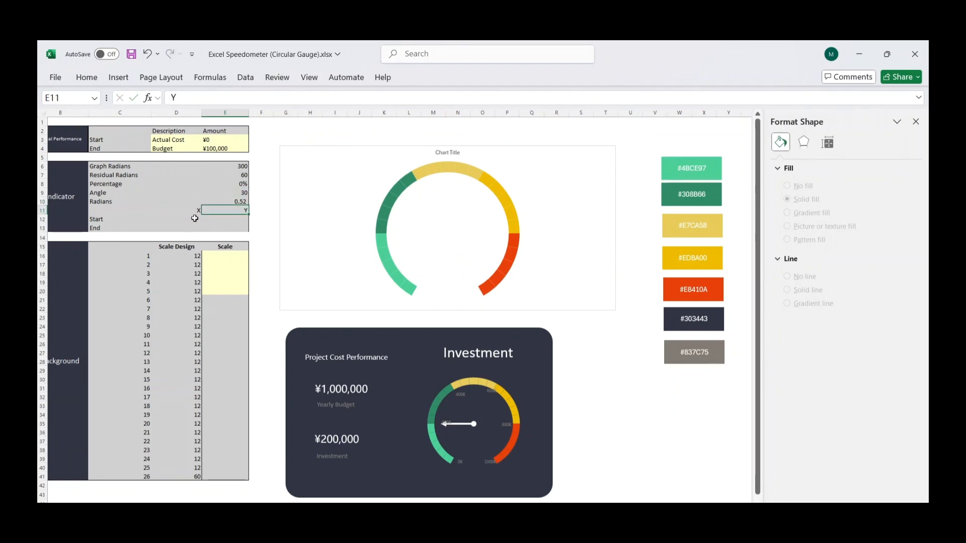
# Step: Enter 0 as the needle's start X and Y in D12 and E12, and format D12:E13 to one decimal place
pyautogui.click(195, 218)
pyautogui.write('0')
pyautogui.click(231, 218)
pyautogui.write('0')
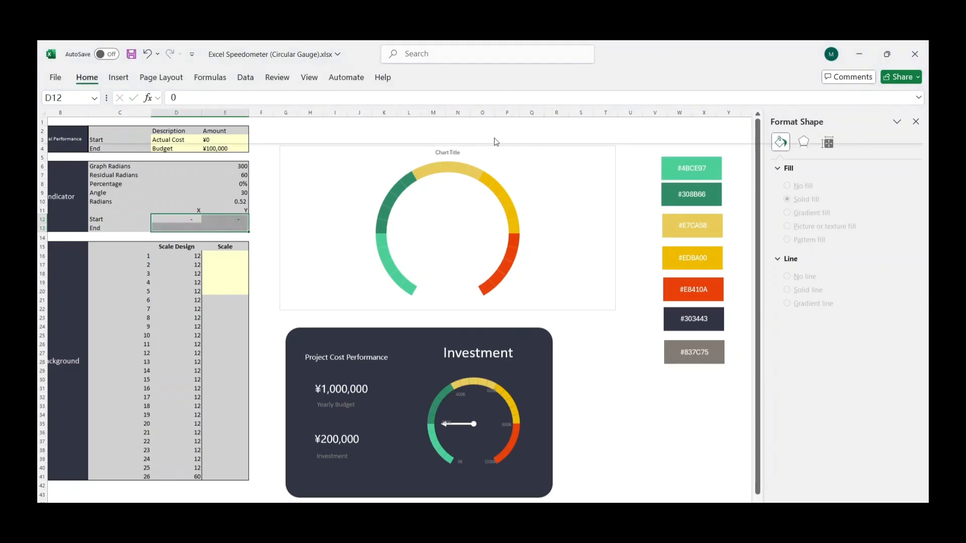
pyautogui.click(494, 150)
# Step: Calculate the needle's end point with =-SIN(E10) for X in D13 and =-COS(E10) for Y in E13
pyautogui.click(191, 228)
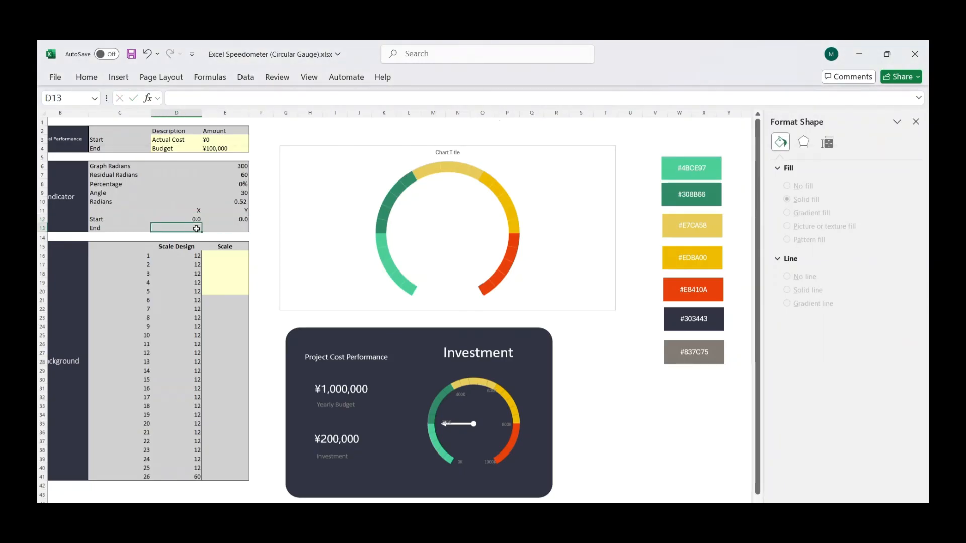
pyautogui.write('=-sin(')
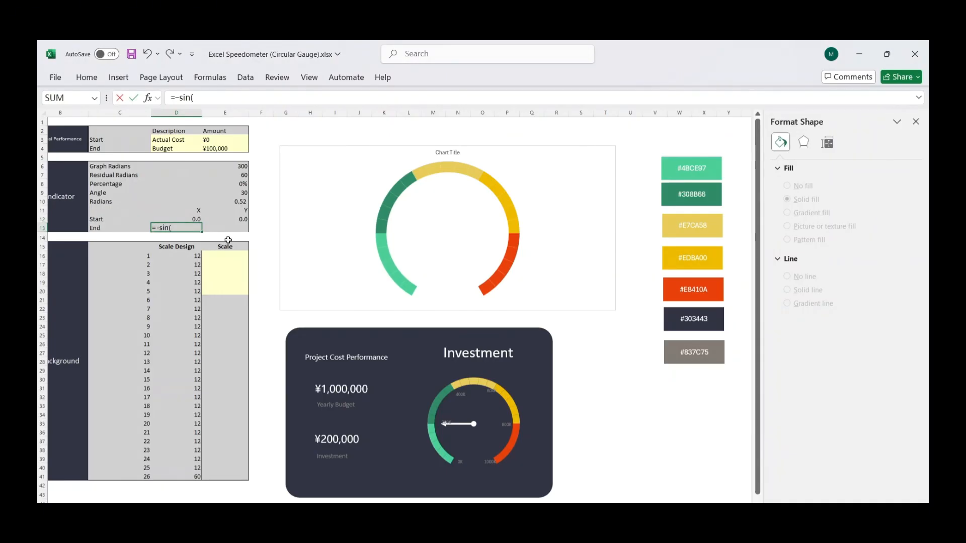
pyautogui.click(240, 203)
pyautogui.press('Tab')
pyautogui.write('=-cos(')
pyautogui.click(239, 201)
pyautogui.press('Return')
# Step: Paste the copied Y data from E11:E13 into the doughnut chart as a series of type Scatter with Straight Lines
pyautogui.click(520, 183)
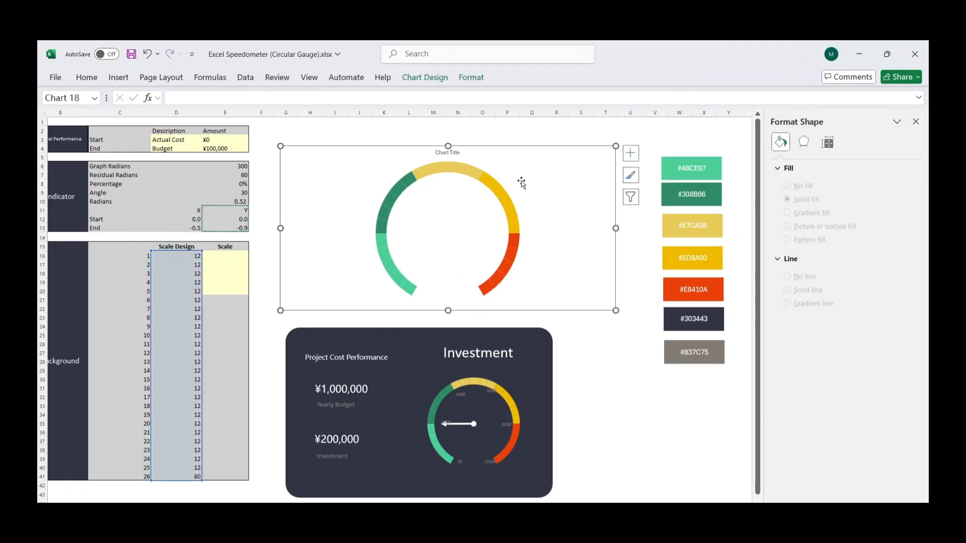
pyautogui.hotkey('ctrl', 'v')
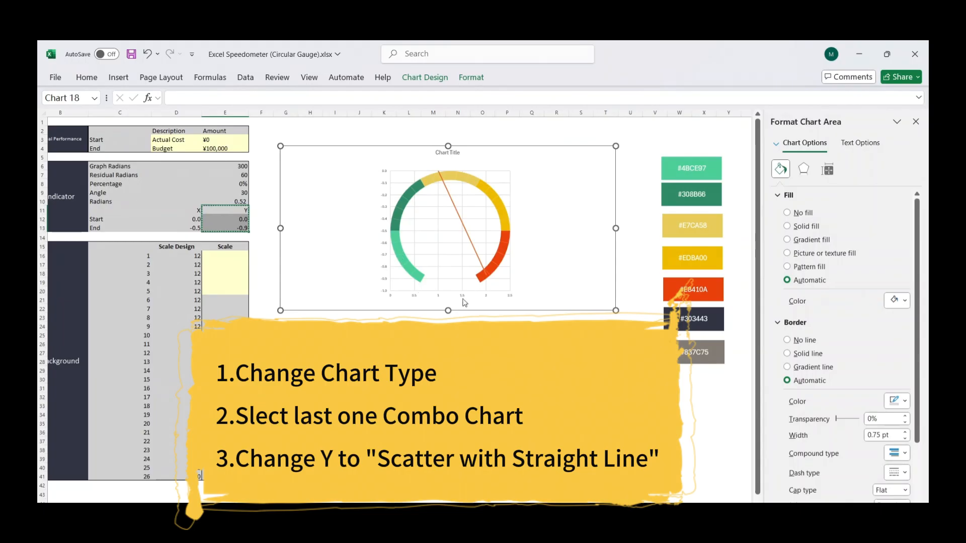
# Step: Set the bounds of both the horizontal and vertical chart axes to minimum -1 and maximum 1
pyautogui.click(464, 300)
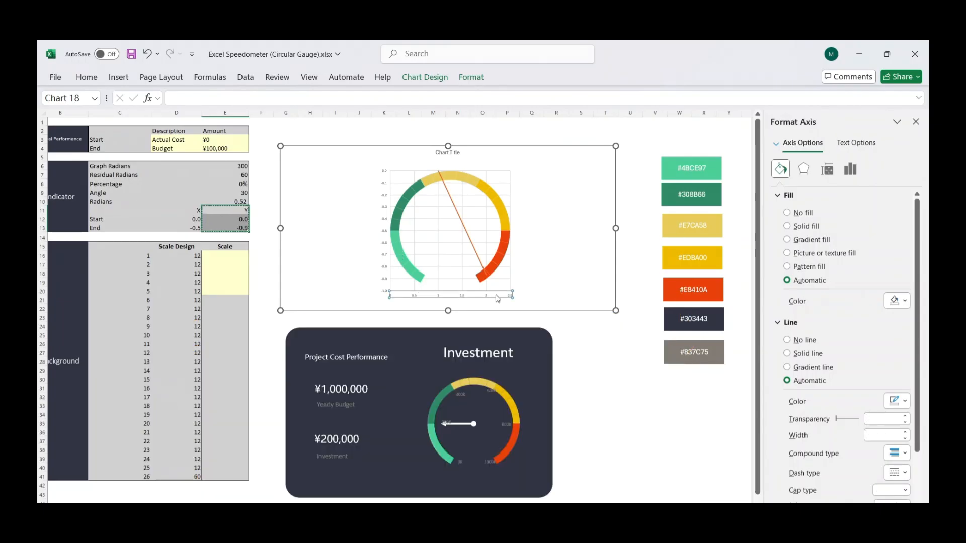
pyautogui.click(848, 171)
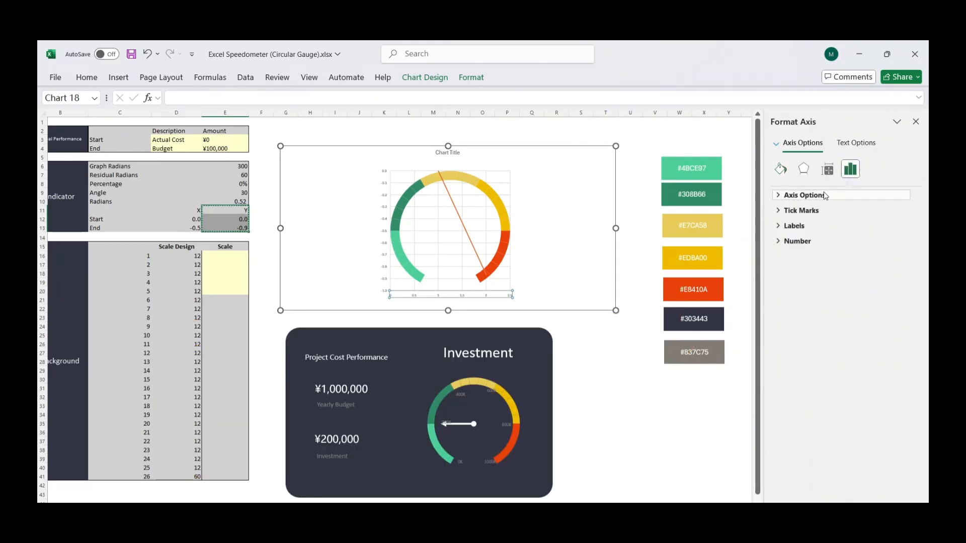
pyautogui.click(826, 200)
pyautogui.click(843, 228)
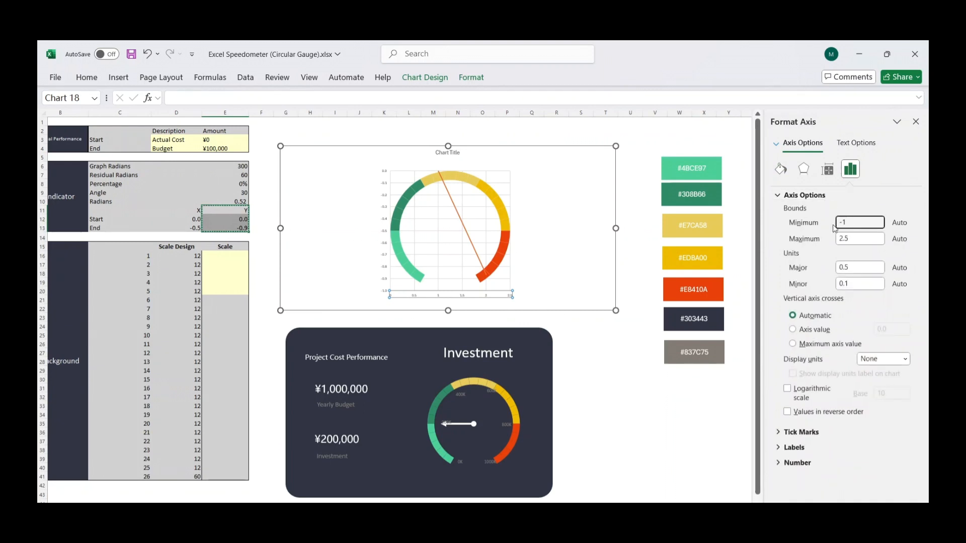
pyautogui.click(852, 239)
pyautogui.write('1')
pyautogui.click(633, 246)
pyautogui.click(387, 195)
pyautogui.click(854, 239)
pyautogui.write('1')
pyautogui.click(631, 236)
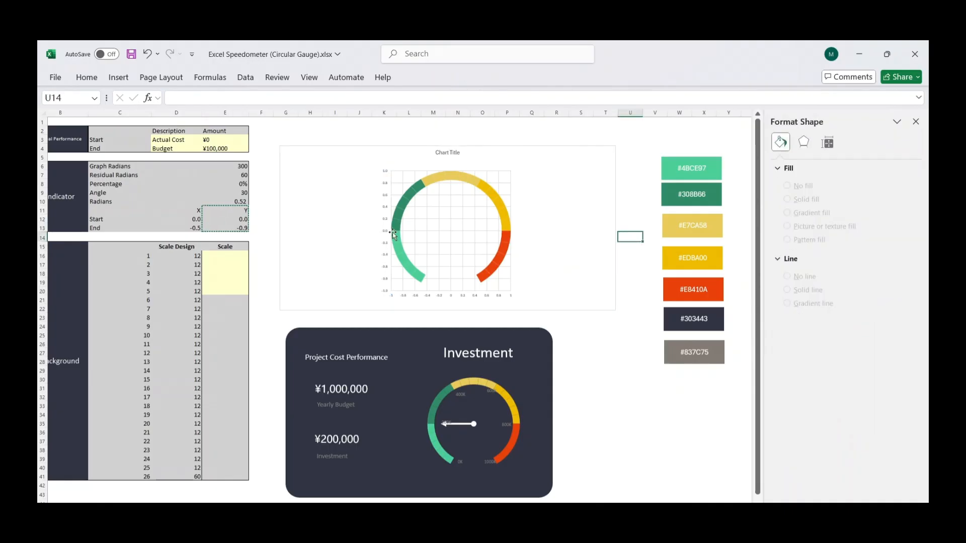
# Step: Define the scatter series as Indicator, with X values from D12:D13 and Y values from E12:E13
pyautogui.click(451, 222)
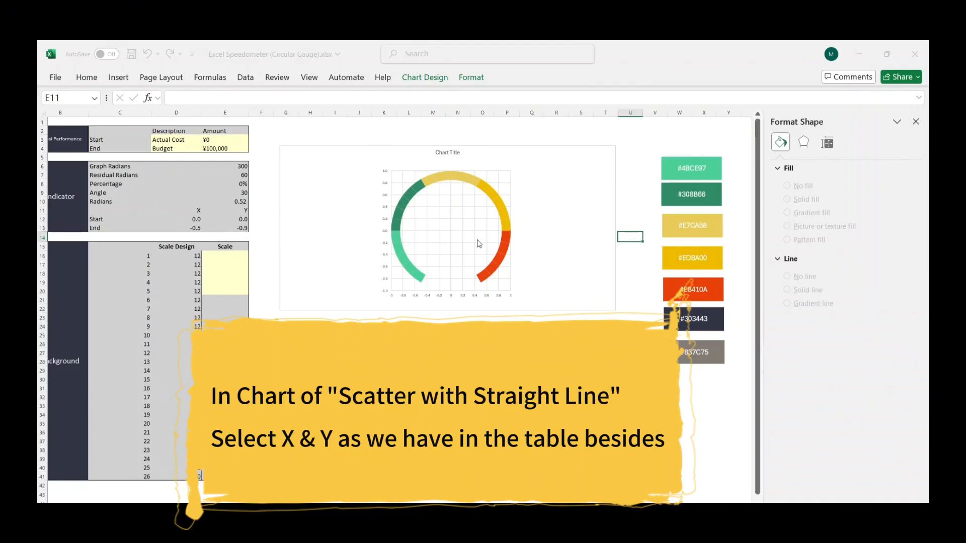
pyautogui.moveTo(193, 220); pyautogui.dragTo(206, 225)
pyautogui.click(535, 213)
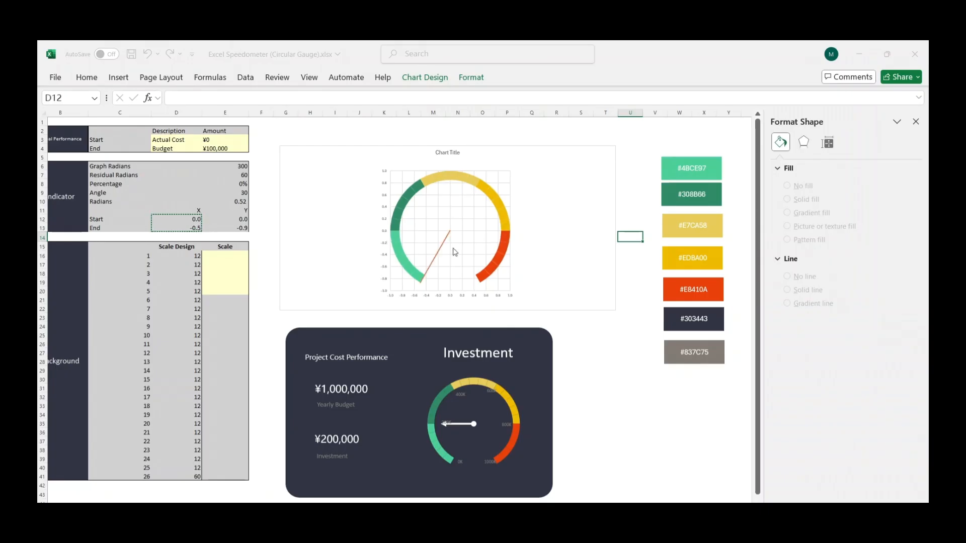
pyautogui.press('Escape')
# Step: Set the chart's horizontal axis bounds to minimum -1.3 and maximum 1.3
pyautogui.click(423, 287)
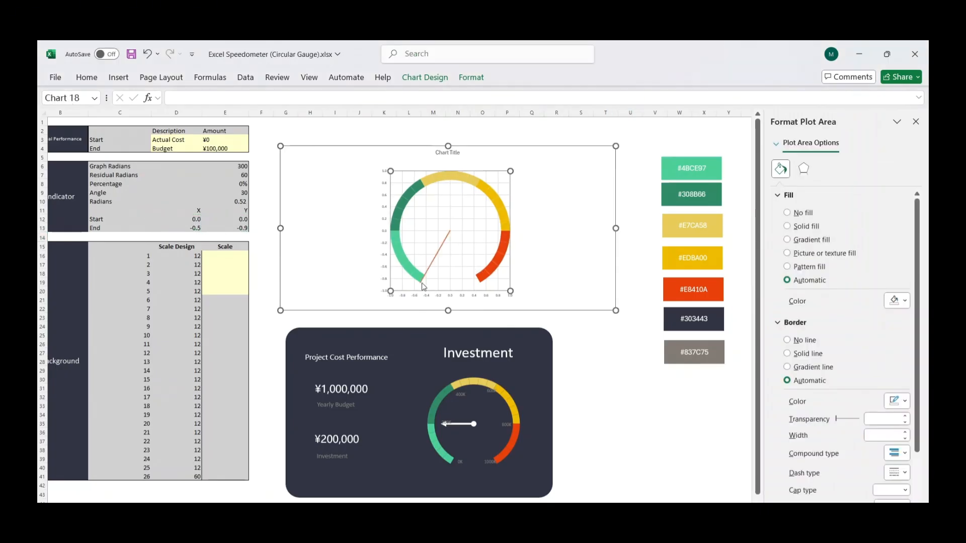
pyautogui.click(440, 297)
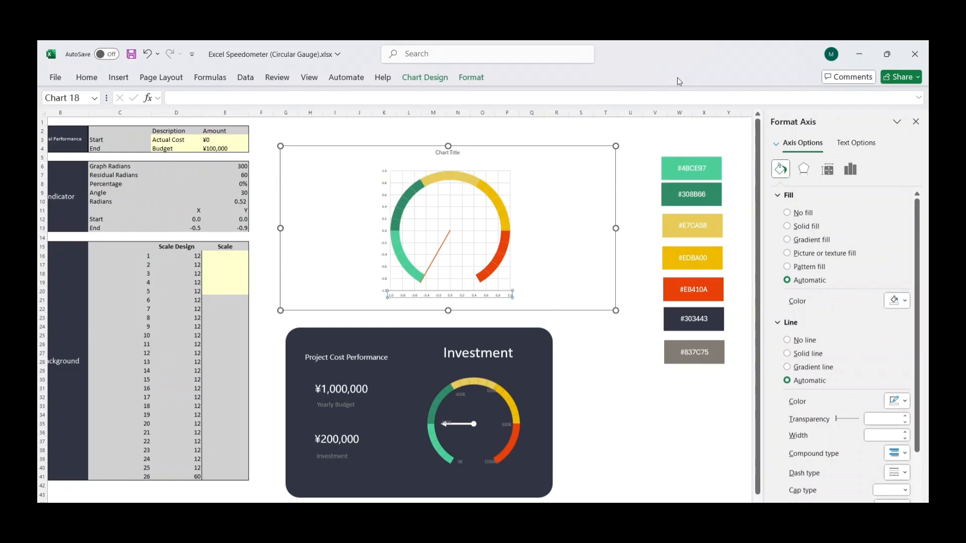
pyautogui.click(850, 169)
pyautogui.click(803, 196)
pyautogui.click(857, 223)
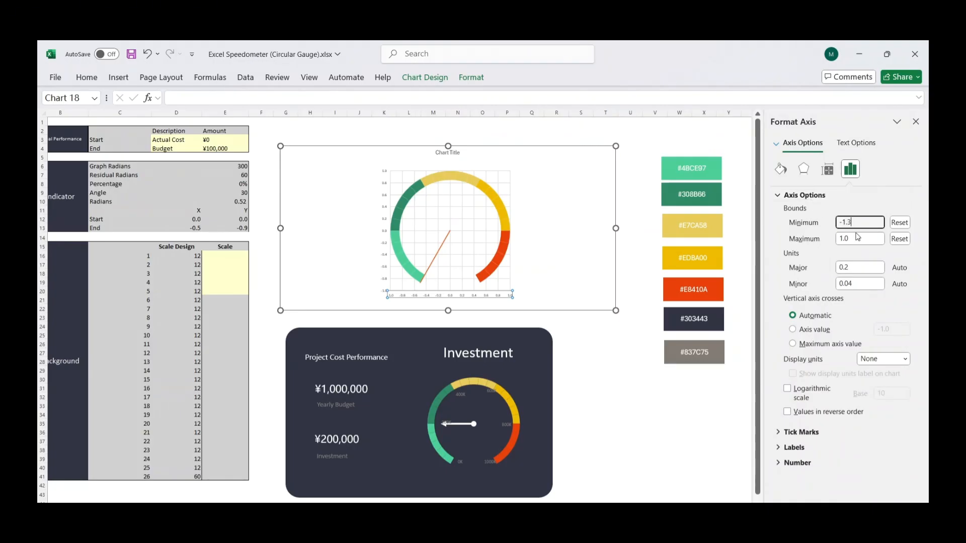
pyautogui.click(846, 240)
pyautogui.write('1.3')
pyautogui.click(631, 255)
# Step: Set the chart's vertical axis bounds to minimum -1.3 and maximum 1.3 and deselect the chart
pyautogui.click(387, 200)
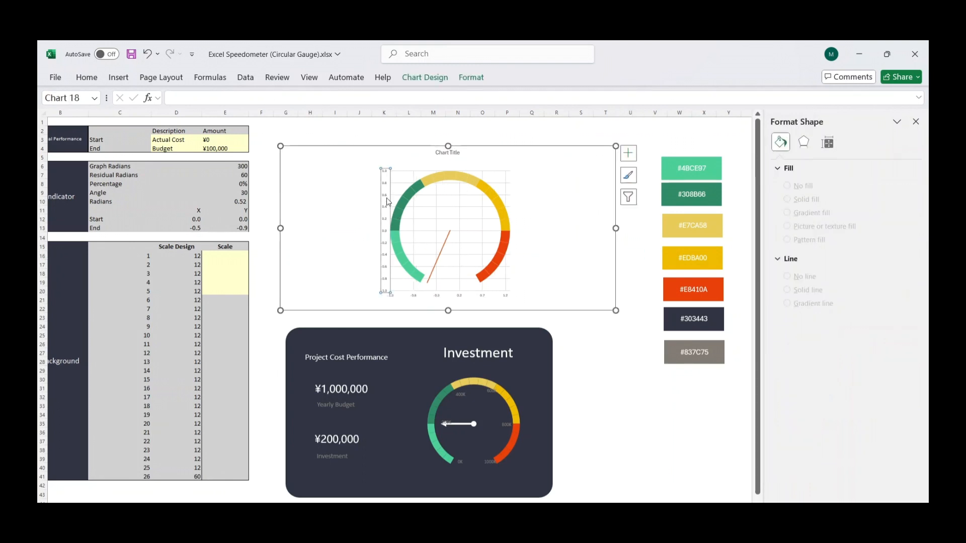
pyautogui.click(387, 200)
pyautogui.click(846, 239)
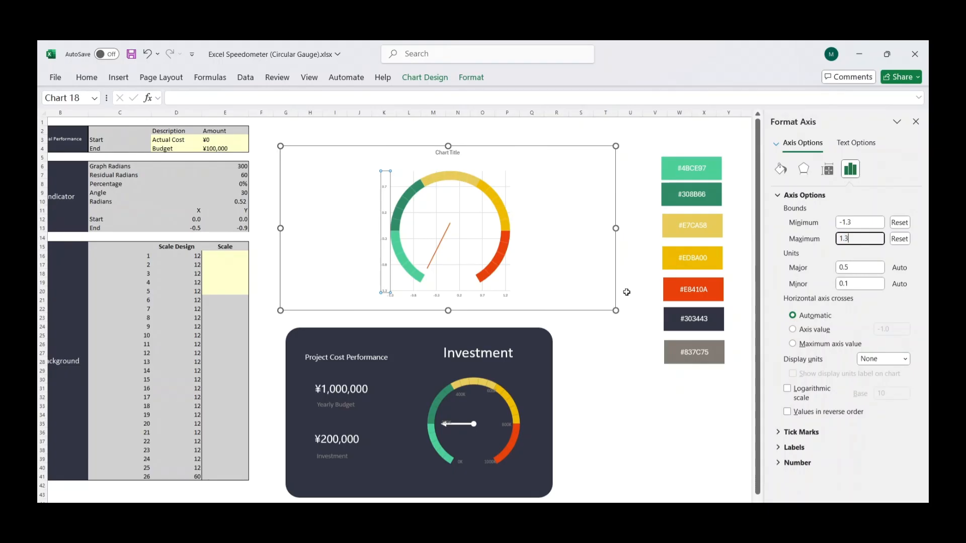
pyautogui.click(605, 352)
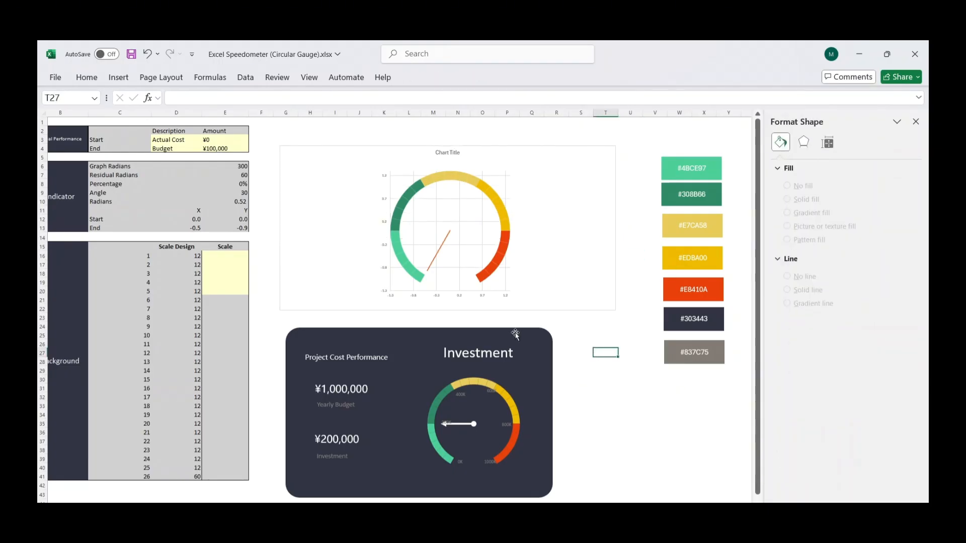
# Step: Format the needle as a 4.25 pt solid line with a round dot at its start and an arrowhead at its end
pyautogui.click(433, 254)
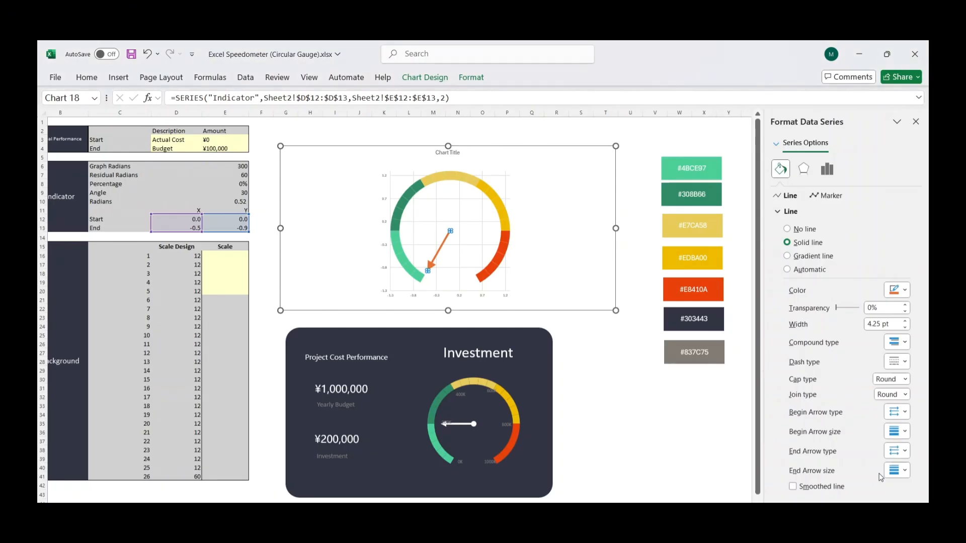
pyautogui.click(258, 200)
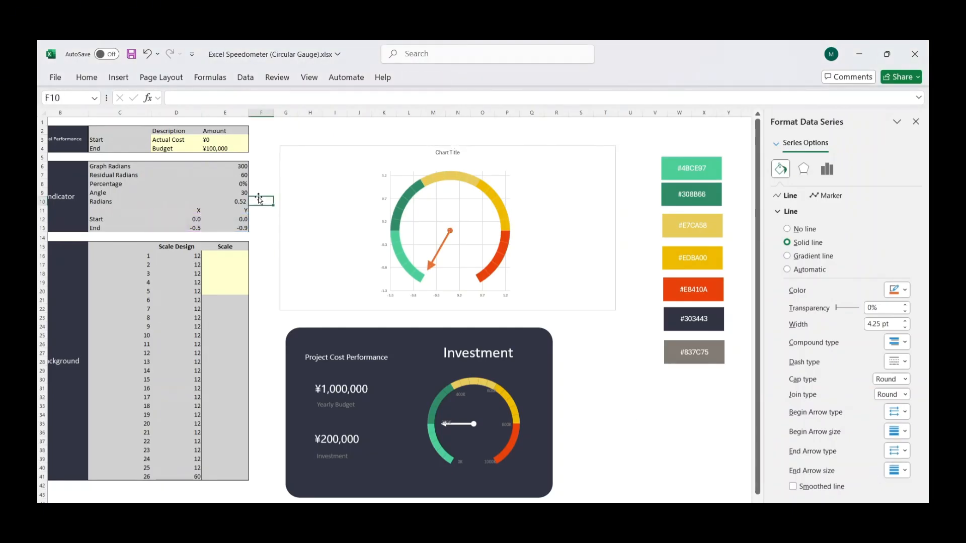
# Step: Enter 50000 as the Actual Cost amount in cell E3
pyautogui.click(216, 139)
pyautogui.write('50000')
pyautogui.press('Return')
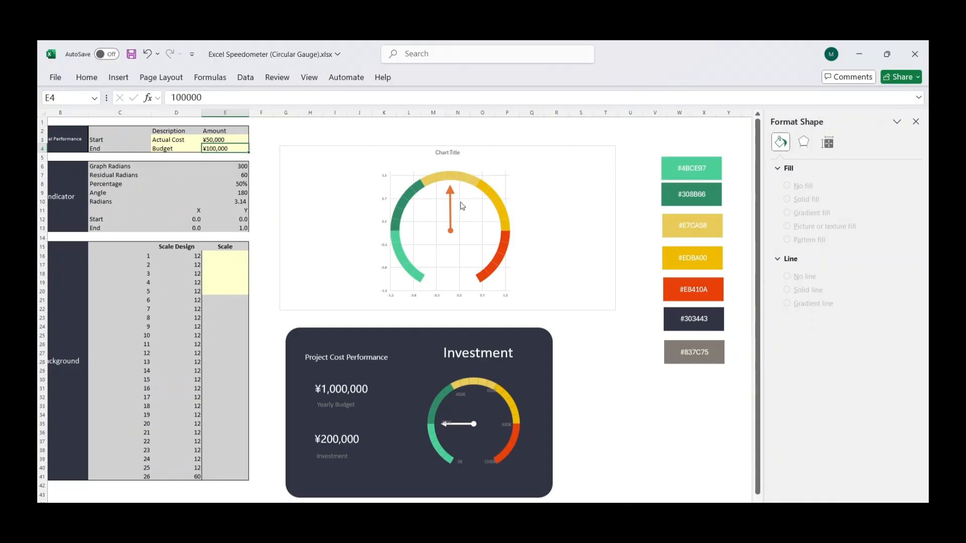
# Step: Delete the gridlines and both axes from the gauge chart
pyautogui.click(461, 204)
pyautogui.press('Delete')
pyautogui.click(387, 201)
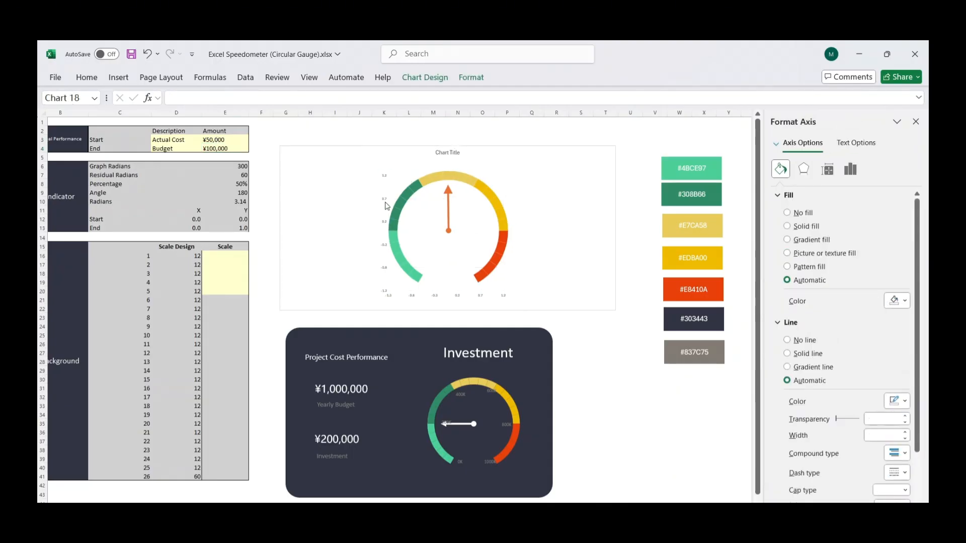
pyautogui.press('Delete')
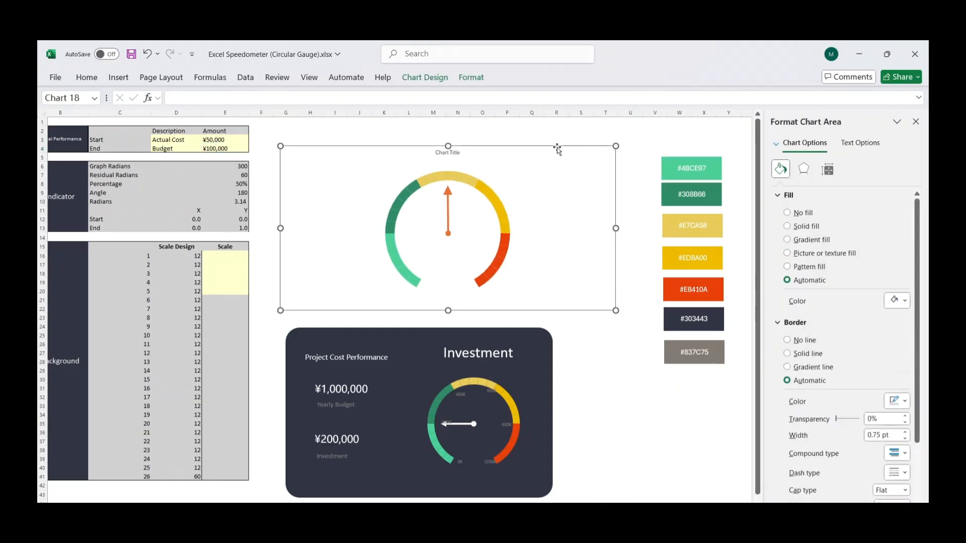
# Step: Fill the chart area with the palette's dark navy, colour the needle white and deselect the chart
pyautogui.click(631, 396)
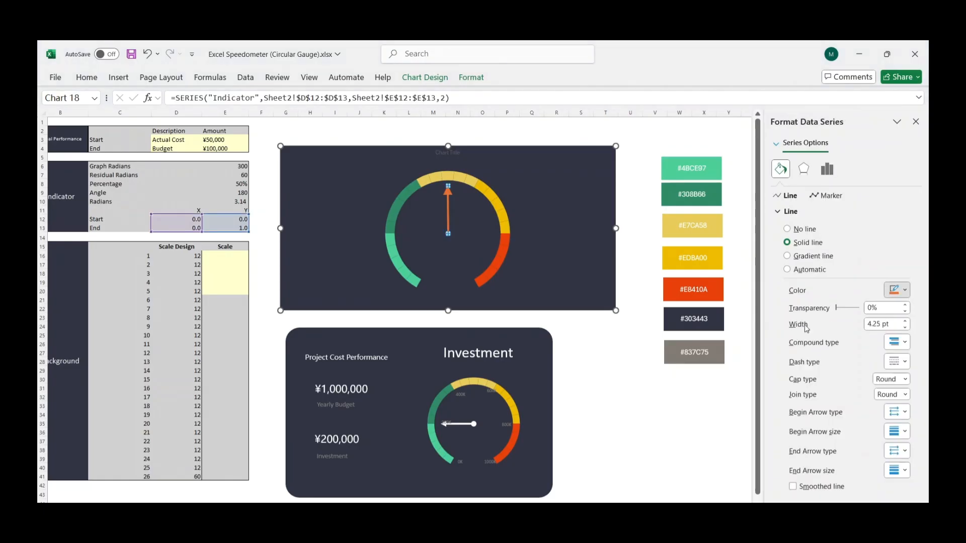
pyautogui.click(615, 362)
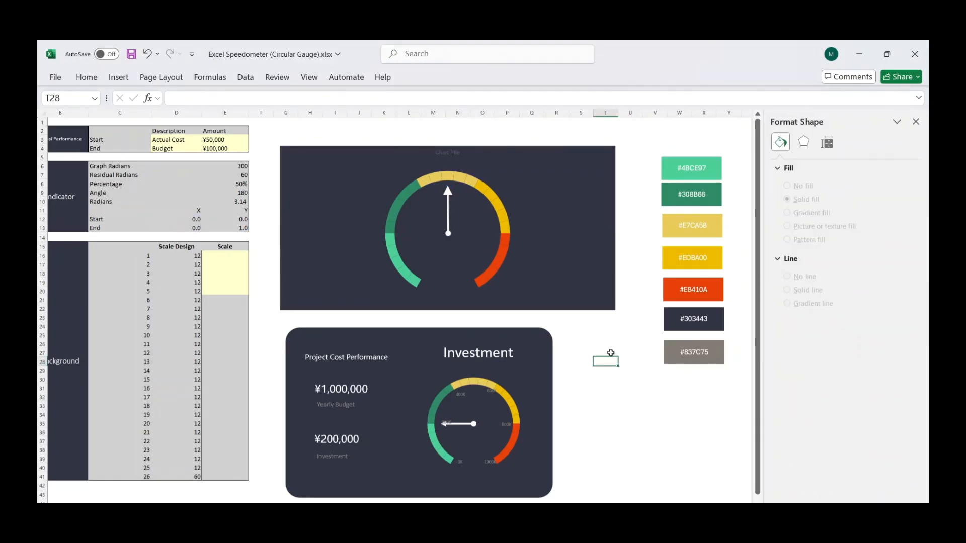
# Step: Enlarge the gauge's plot area from its upper-left corner and delete the chart title
pyautogui.click(588, 258)
pyautogui.click(421, 209)
pyautogui.moveTo(386, 172); pyautogui.dragTo(360, 147)
pyautogui.click(455, 155)
pyautogui.press('Delete')
pyautogui.click(400, 180)
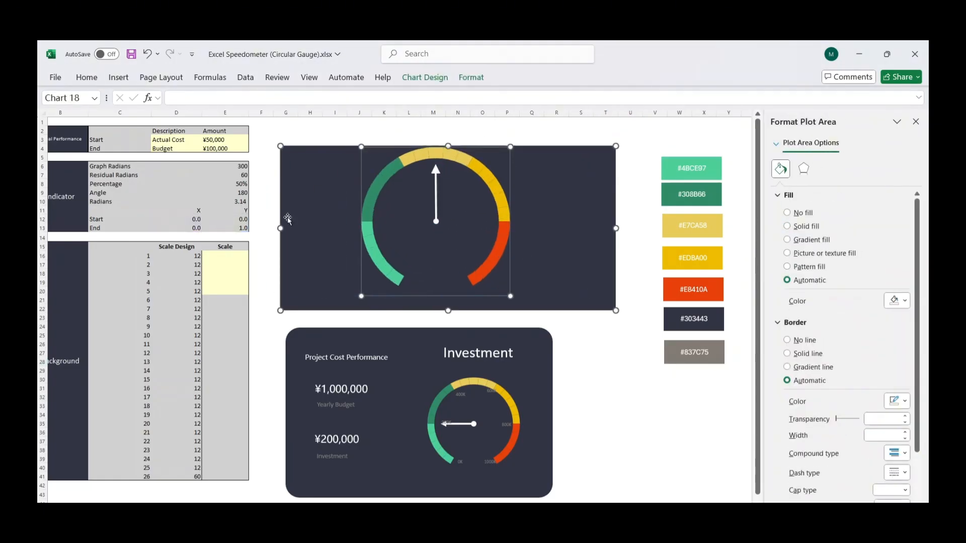
# Step: Narrow the chart from both sides so its background fits more closely around the gauge
pyautogui.moveTo(281, 228); pyautogui.dragTo(346, 229)
pyautogui.moveTo(616, 229); pyautogui.dragTo(567, 228)
pyautogui.moveTo(568, 229); pyautogui.dragTo(556, 227)
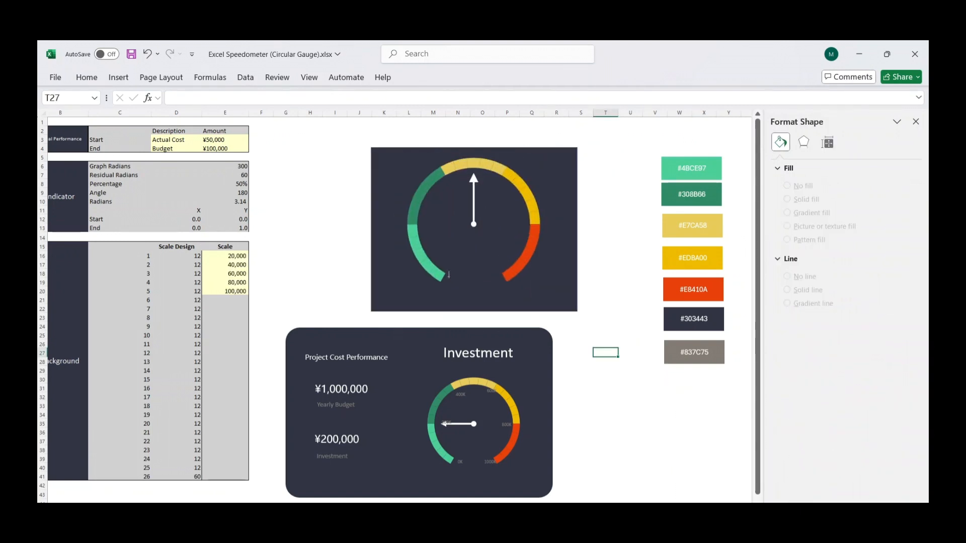
# Step: Add a 0K text box beside the gauge's lower-left end, remove its fill and colour its text with the palette's grey
pyautogui.moveTo(475, 274); pyautogui.dragTo(483, 275)
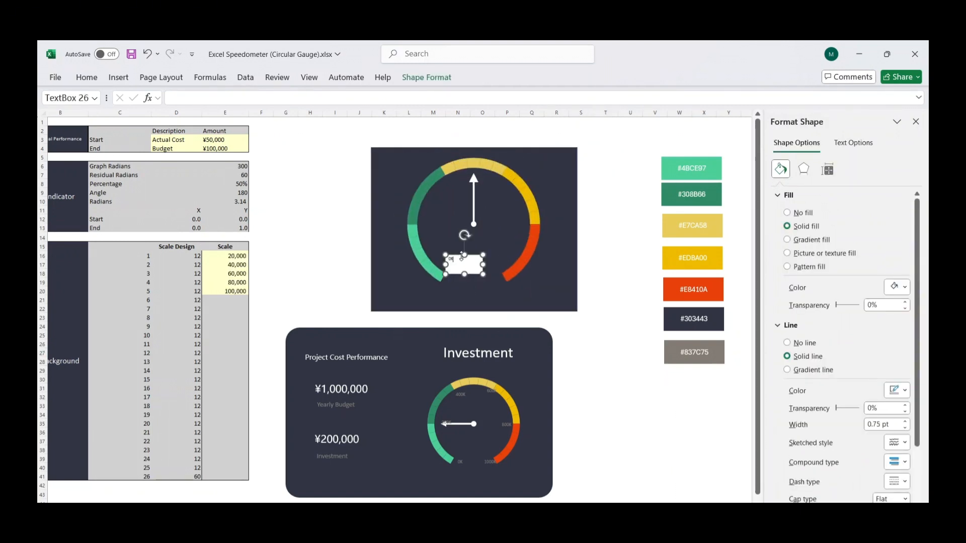
pyautogui.click(787, 212)
pyautogui.click(710, 354)
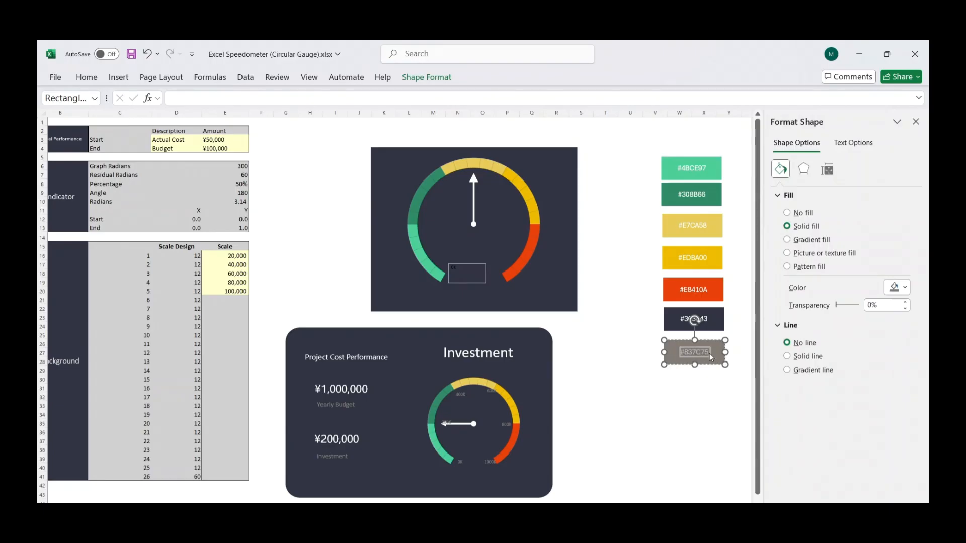
pyautogui.click(462, 268)
pyautogui.click(87, 77)
pyautogui.click(253, 113)
pyautogui.click(258, 370)
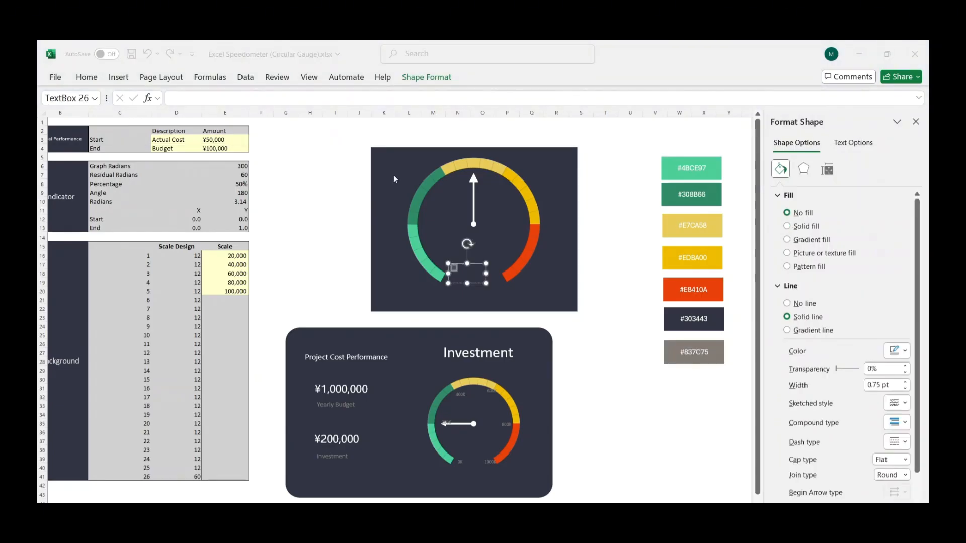
pyautogui.click(510, 149)
# Step: Adjust the font size of the 0K label and remove the outline of its text box
pyautogui.click(87, 78)
pyautogui.click(213, 103)
pyautogui.click(401, 256)
pyautogui.click(788, 303)
pyautogui.click(606, 334)
# Step: Copy the 0K label around the inside of the gauge and edit the copies to 20K, 40K, 60K, 80K and 100K
pyautogui.click(468, 284)
pyautogui.moveTo(471, 282); pyautogui.dragTo(512, 196)
pyautogui.click(429, 226)
pyautogui.write('2')
pyautogui.moveTo(516, 197); pyautogui.dragTo(512, 289)
pyautogui.moveTo(473, 286); pyautogui.dragTo(468, 293)
pyautogui.moveTo(451, 187); pyautogui.dragTo(490, 186)
pyautogui.write('46')
pyautogui.moveTo(516, 225); pyautogui.dragTo(511, 224)
pyautogui.write('8')
pyautogui.moveTo(490, 279); pyautogui.dragTo(507, 292)
pyautogui.write('10')
pyautogui.hotkey('ctrl', 'z')
pyautogui.click(596, 395)
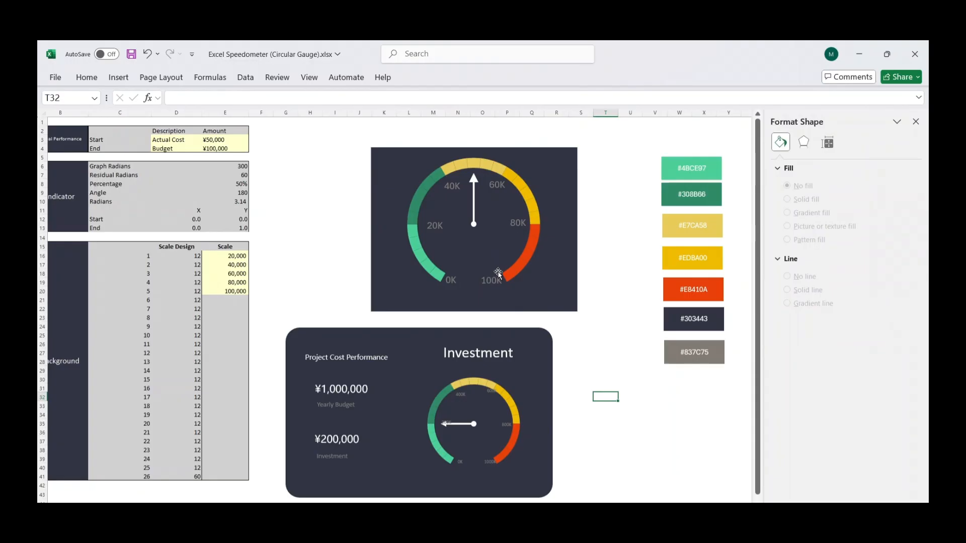
# Step: Reduce the font size of all six scale labels together
pyautogui.click(471, 276)
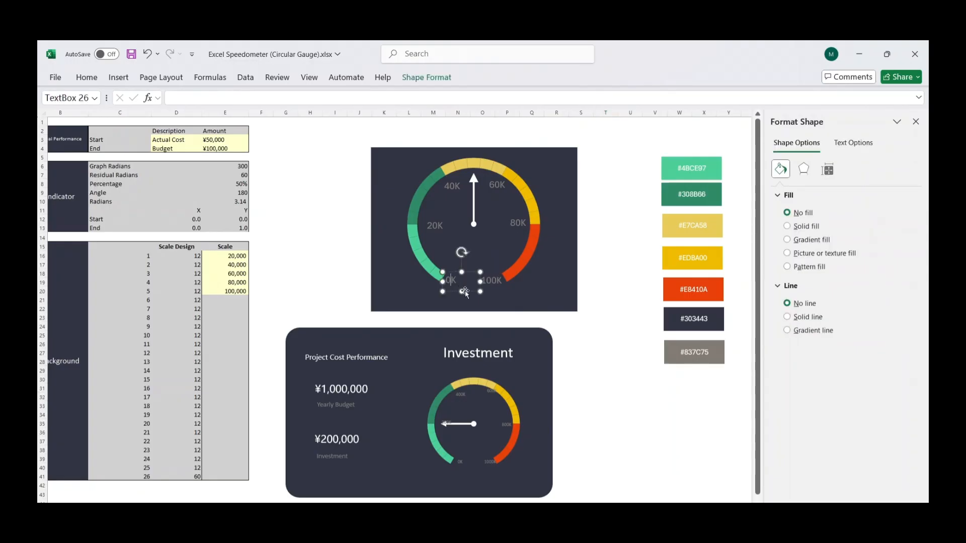
pyautogui.keyDown('shift'); pyautogui.click(502, 284); pyautogui.keyUp('shift')
pyautogui.keyDown('shift'); pyautogui.click(517, 228); pyautogui.keyUp('shift')
pyautogui.keyDown('shift'); pyautogui.click(496, 183); pyautogui.keyUp('shift')
pyautogui.keyDown('shift'); pyautogui.click(455, 187); pyautogui.keyUp('shift')
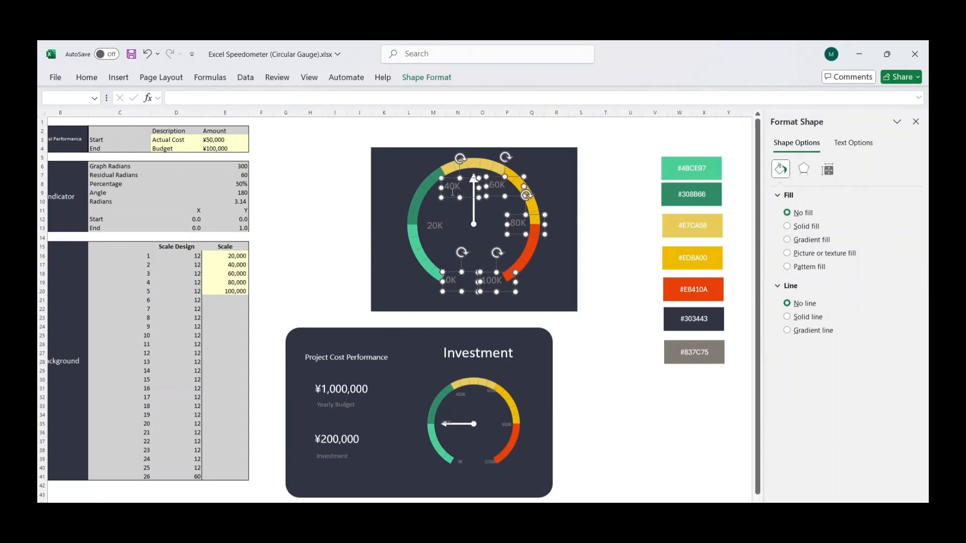
pyautogui.keyDown('shift'); pyautogui.click(437, 228); pyautogui.keyUp('shift')
pyautogui.click(87, 78)
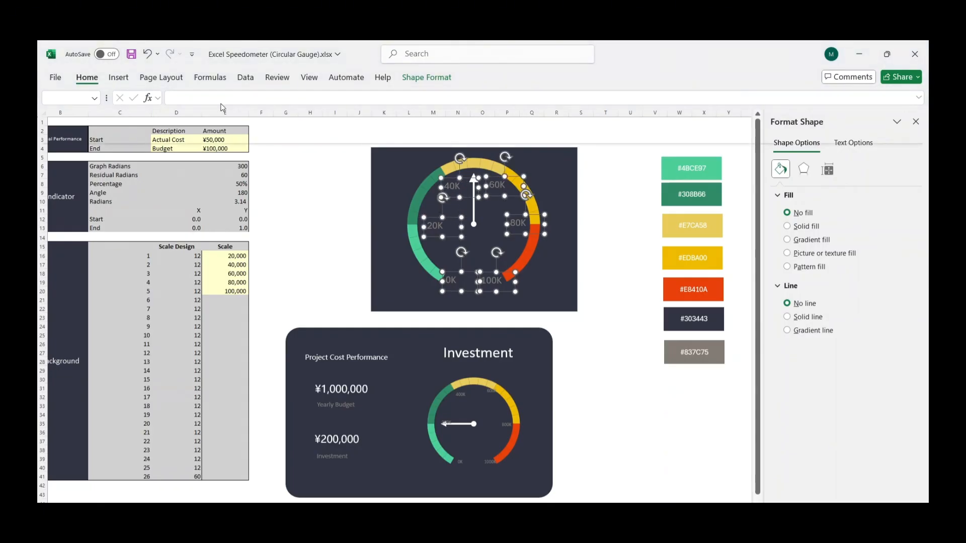
# Step: Draw a rounded rectangle panel below the gauge in the palette's dark navy, move the gauge onto it and extend the panel's height
pyautogui.moveTo(273, 329); pyautogui.dragTo(636, 488)
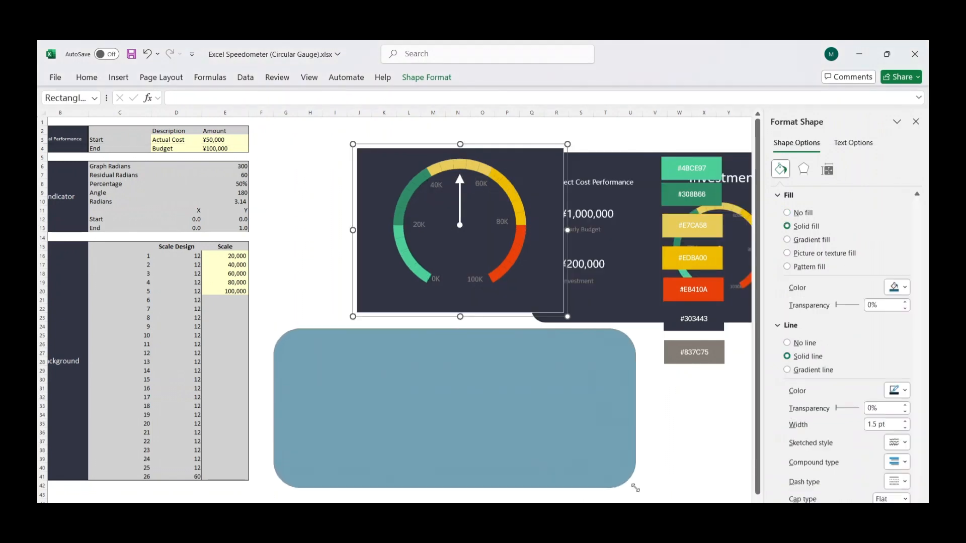
pyautogui.click(894, 287)
pyautogui.moveTo(530, 177); pyautogui.dragTo(596, 335)
pyautogui.click(357, 478)
pyautogui.moveTo(454, 488); pyautogui.dragTo(454, 493)
pyautogui.moveTo(455, 329); pyautogui.dragTo(454, 308)
# Step: Remove the gauge chart's outline and shift the gauge slightly down within the panel
pyautogui.click(389, 361)
pyautogui.click(455, 335)
pyautogui.click(597, 329)
pyautogui.click(789, 356)
pyautogui.click(688, 396)
pyautogui.click(569, 328)
pyautogui.click(623, 330)
pyautogui.moveTo(588, 316); pyautogui.dragTo(592, 338)
pyautogui.click(654, 388)
# Step: Add a text box reading "Project Cost Performance" in the upper-left corner of the panel
pyautogui.click(121, 80)
pyautogui.click(764, 124)
pyautogui.click(796, 195)
pyautogui.moveTo(294, 330); pyautogui.dragTo(425, 361)
pyautogui.write('Project Cost Performance')
pyautogui.hotkey('ctrl', 'a')
# Step: Remove the fill and outline of the Project Cost Performance text box and colour its text white
pyautogui.click(409, 331)
pyautogui.click(801, 213)
pyautogui.tripleClick(322, 334)
pyautogui.click(86, 79)
pyautogui.click(217, 103)
pyautogui.click(229, 123)
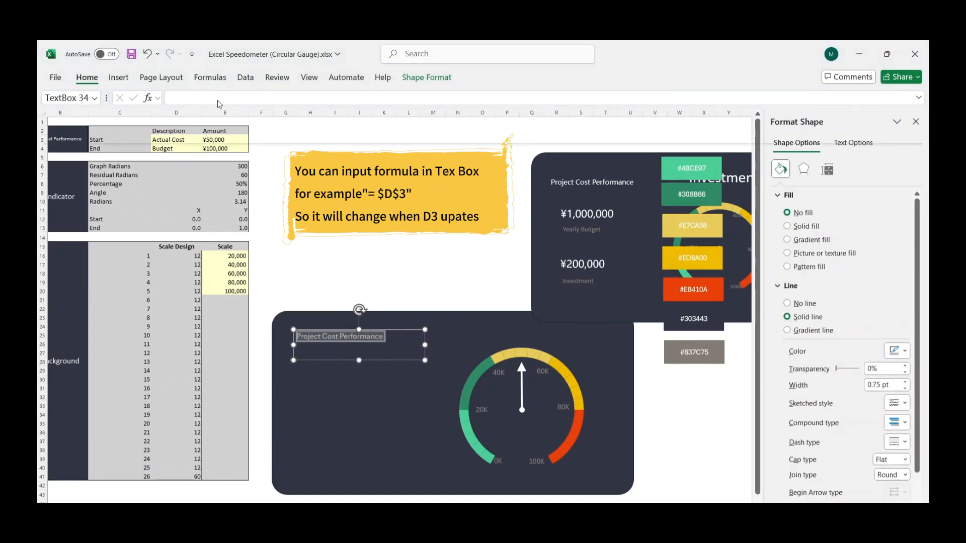
pyautogui.click(368, 240)
pyautogui.click(360, 337)
pyautogui.click(801, 304)
pyautogui.click(458, 282)
# Step: Insert a text box below the panel title and link it to the Budget amount in cell E4
pyautogui.click(118, 77)
pyautogui.click(764, 124)
pyautogui.click(797, 195)
pyautogui.moveTo(298, 369); pyautogui.dragTo(410, 389)
pyautogui.click(212, 97)
pyautogui.write('=')
pyautogui.click(225, 149)
pyautogui.press('Return')
# Step: Copy the budget amount text box below itself and link the copy to the Actual Cost amount in cell E3
pyautogui.moveTo(359, 369); pyautogui.dragTo(360, 420)
pyautogui.doubleClick(186, 98)
pyautogui.click(218, 140)
pyautogui.press('Return')
# Step: Enlarge the text of both amount boxes and remove their fill and outline
pyautogui.keyDown('ctrl'); pyautogui.click(347, 378); pyautogui.keyUp('ctrl')
pyautogui.click(86, 78)
pyautogui.click(220, 100)
pyautogui.click(797, 213)
pyautogui.click(793, 304)
pyautogui.click(458, 282)
# Step: Set the Actual Cost amount to 40,000
pyautogui.click(327, 378)
pyautogui.click(227, 141)
pyautogui.write('40,')
pyautogui.moveTo(337, 379); pyautogui.dragTo(346, 386)
pyautogui.write('000')
pyautogui.press('Return')
# Step: Link the text box copy under the budget amount to the Budget description in cell D4
pyautogui.click(343, 364)
pyautogui.click(196, 99)
pyautogui.press('BackSpace')
pyautogui.press('BackSpace')
pyautogui.press('BackSpace')
pyautogui.press('BackSpace')
pyautogui.click(178, 148)
pyautogui.press('Return')
# Step: Colour the Budget label's text grey and adjust its font size
pyautogui.click(87, 77)
pyautogui.click(231, 121)
pyautogui.click(238, 350)
pyautogui.click(221, 100)
pyautogui.click(221, 101)
pyautogui.click(220, 101)
pyautogui.click(220, 100)
# Step: Copy the Budget label below the actual cost amount and link the copy to the Actual Cost description in cell D3
pyautogui.keyDown('ctrl'); pyautogui.moveTo(374, 386); pyautogui.dragTo(379, 440); pyautogui.keyUp('ctrl')
pyautogui.moveTo(196, 98); pyautogui.dragTo(175, 98)
pyautogui.click(176, 140)
pyautogui.press('Return')
pyautogui.click(328, 392)
pyautogui.click(87, 77)
pyautogui.click(320, 446)
# Step: Enlarge the Project Cost Performance title's text and widen its text box to fit
pyautogui.click(351, 338)
pyautogui.click(86, 78)
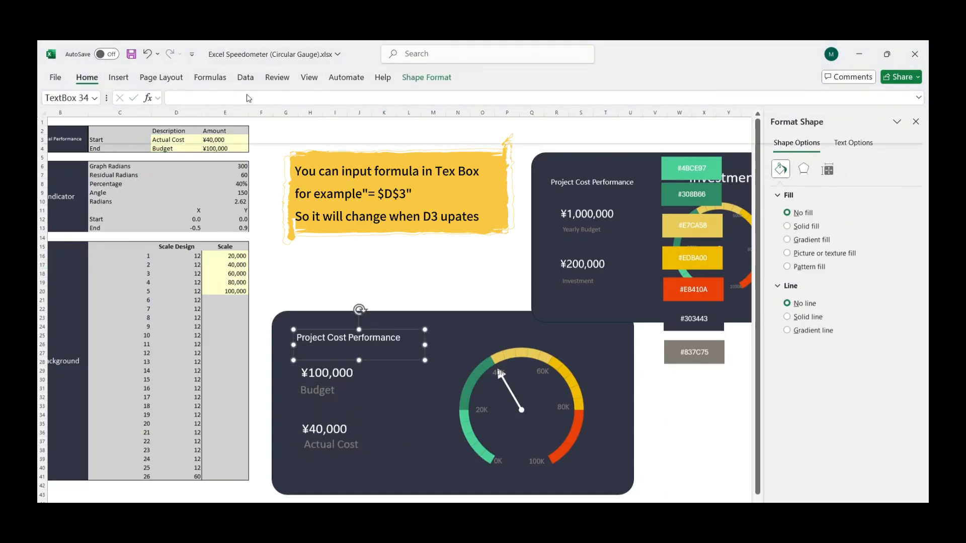
pyautogui.click(220, 100)
pyautogui.moveTo(425, 346); pyautogui.dragTo(459, 345)
# Step: Move the budget amount and its label slightly down together
pyautogui.click(328, 374)
pyautogui.keyDown('ctrl'); pyautogui.click(322, 391); pyautogui.keyUp('ctrl')
pyautogui.moveTo(350, 404); pyautogui.dragTo(351, 413)
# Step: Move the Investment sample dashboard above the new panel, and shrink the gauge group and shift it slightly right
pyautogui.click(384, 237)
pyautogui.moveTo(550, 180); pyautogui.dragTo(291, 159)
pyautogui.click(574, 363)
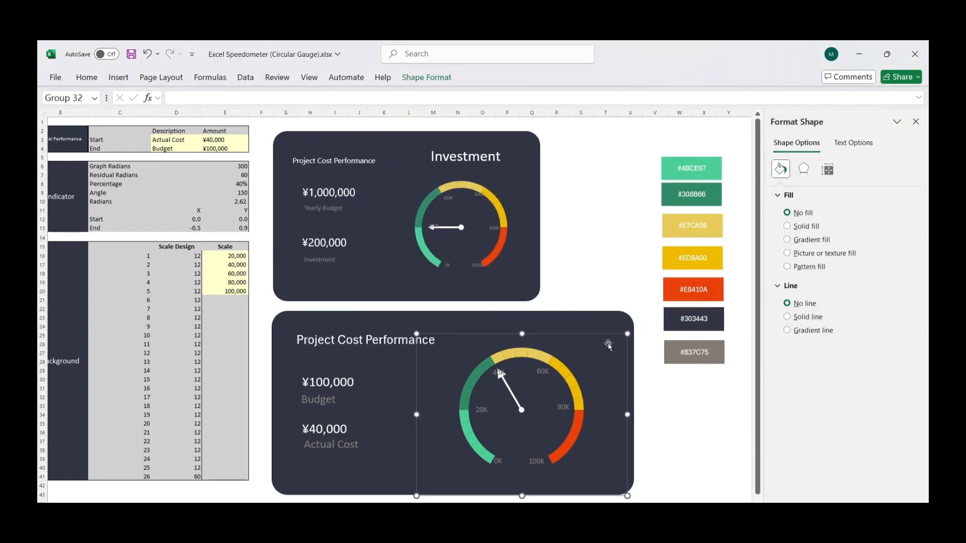
pyautogui.moveTo(627, 335); pyautogui.dragTo(600, 355)
pyautogui.moveTo(577, 353); pyautogui.dragTo(589, 352)
pyautogui.click(679, 414)
# Step: Copy the Actual Cost label above the gauge, link it to cell D3, and make its text larger and white
pyautogui.click(371, 441)
pyautogui.keyDown('ctrl'); pyautogui.moveTo(381, 437); pyautogui.dragTo(576, 337); pyautogui.keyUp('ctrl')
pyautogui.moveTo(196, 98); pyautogui.dragTo(175, 98)
pyautogui.press('BackSpace')
pyautogui.click(176, 140)
pyautogui.press('Return')
pyautogui.click(86, 78)
pyautogui.click(220, 103)
pyautogui.click(221, 117)
# Step: Delete the Investment sample dashboard
pyautogui.click(581, 227)
pyautogui.click(533, 214)
pyautogui.press('Delete')
# Step: Open the Selection pane and group TextBox 34 through TextBox 39 with the gauge group, Group 32
pyautogui.click(408, 328)
pyautogui.click(460, 324)
pyautogui.click(88, 78)
pyautogui.click(820, 111)
pyautogui.click(837, 316)
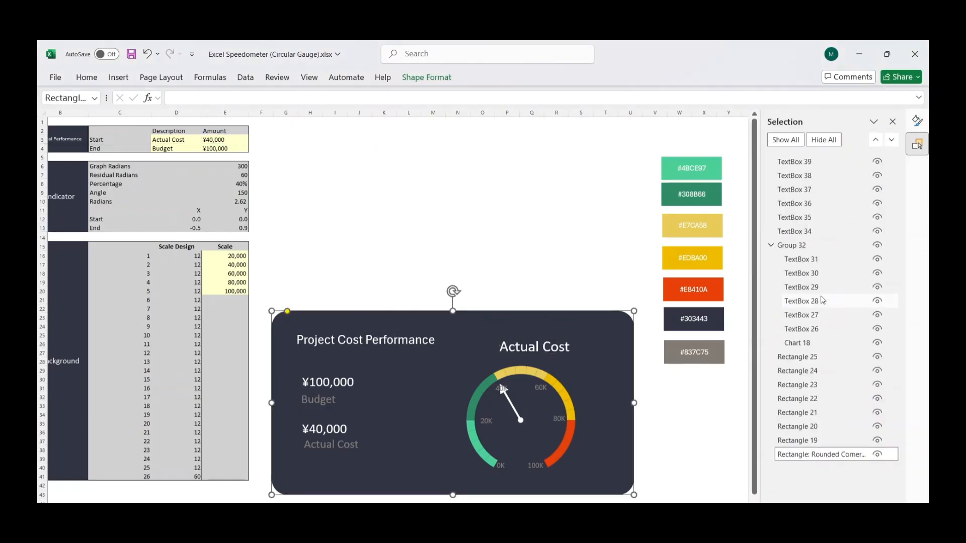
pyautogui.click(798, 371)
pyautogui.click(794, 162)
pyautogui.keyDown('shift'); pyautogui.click(791, 245); pyautogui.keyUp('shift')
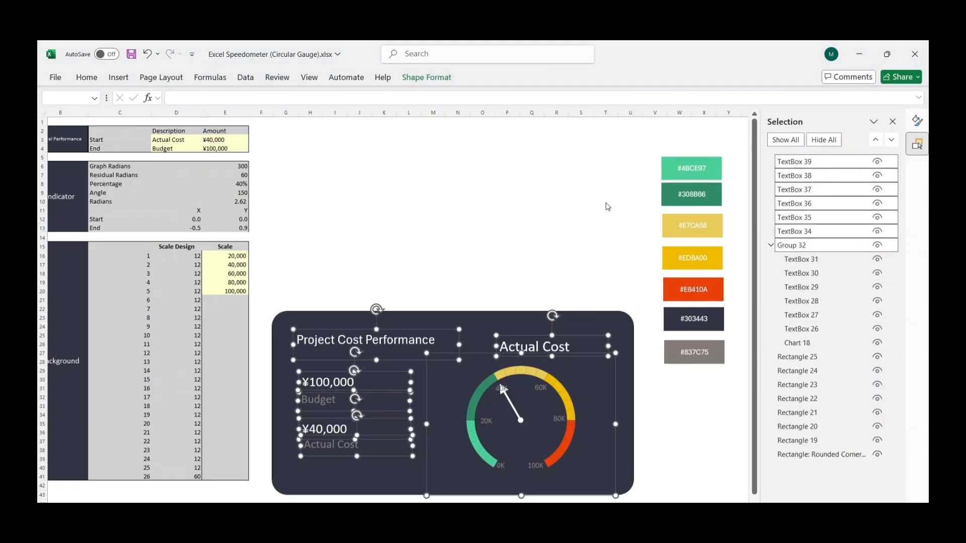
pyautogui.hotkey('ctrl', 'g')
# Step: Group the combined dashboard elements with the rounded background rectangle and move the whole dashboard up beside the input tables
pyautogui.click(821, 468)
pyautogui.keyDown('ctrl'); pyautogui.click(792, 161); pyautogui.keyUp('ctrl')
pyautogui.hotkey('ctrl', 'g')
pyautogui.moveTo(585, 324); pyautogui.dragTo(590, 148)
pyautogui.click(508, 353)
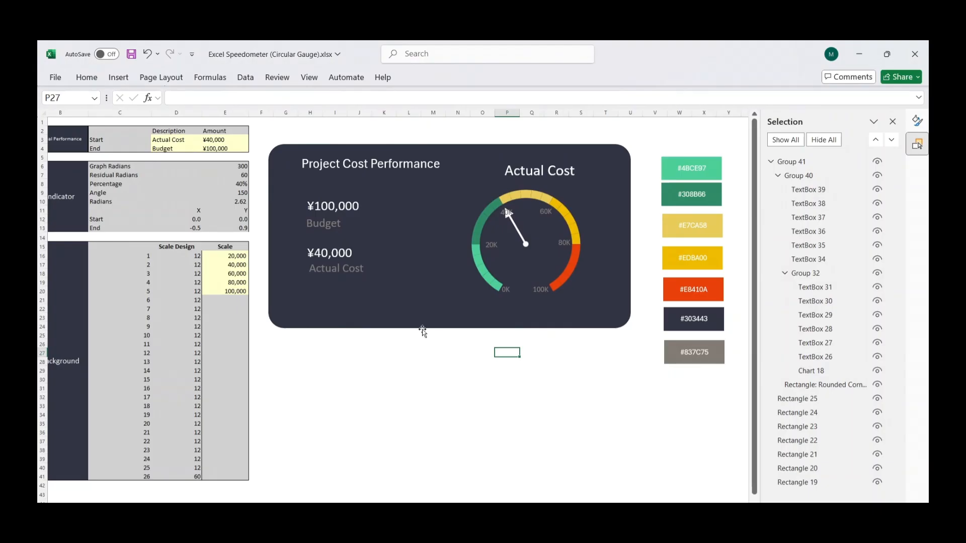
# Step: Test the needle at both ends of the scale by entering Actual Cost amounts of 0 and 100000
pyautogui.click(222, 139)
pyautogui.write('0')
pyautogui.press('Return')
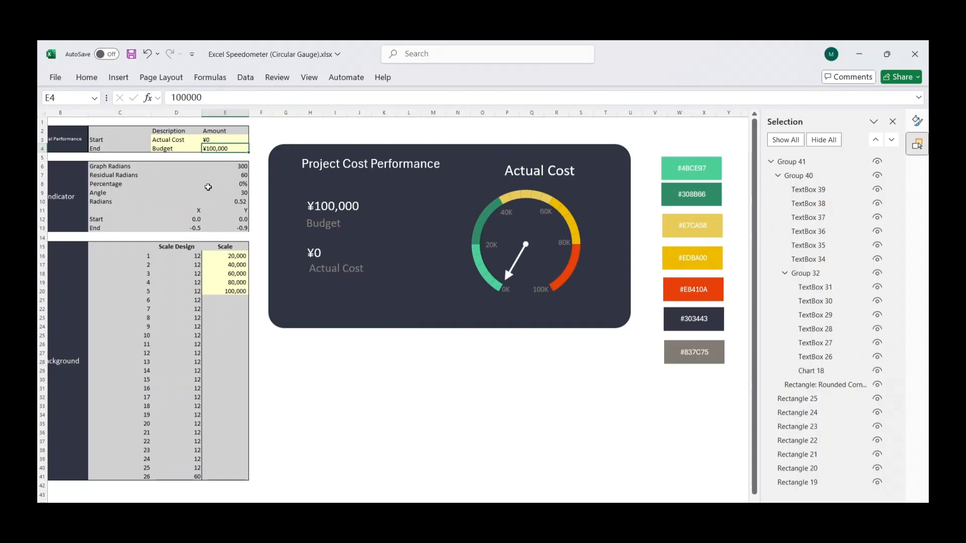
pyautogui.click(206, 138)
pyautogui.write('100000')
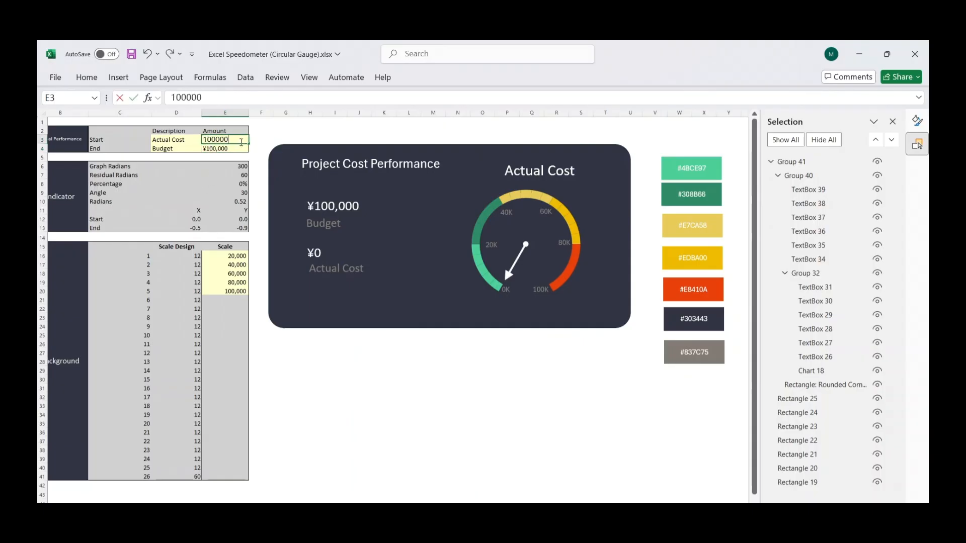
pyautogui.press('Return')
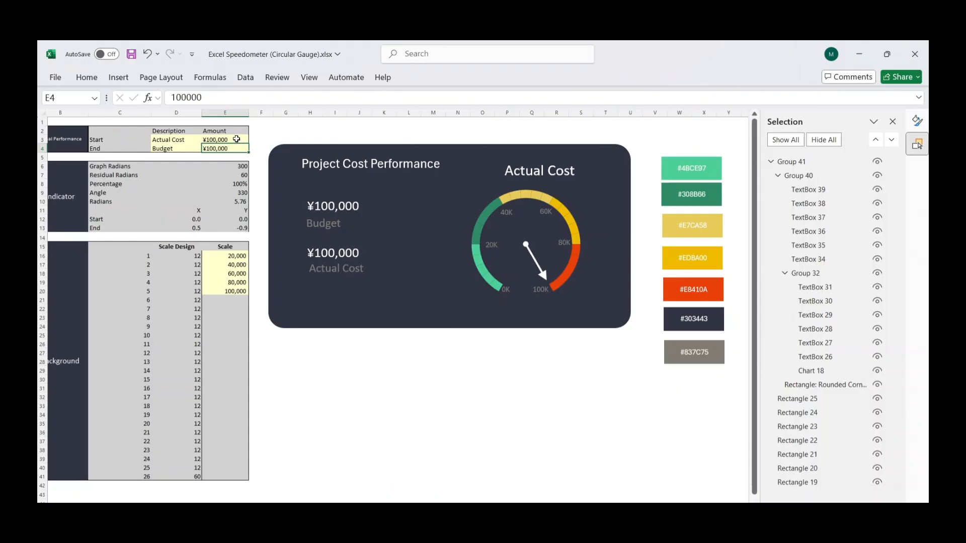
# Step: Set the Graph Radians value in the Indicator table to 180
pyautogui.click(234, 167)
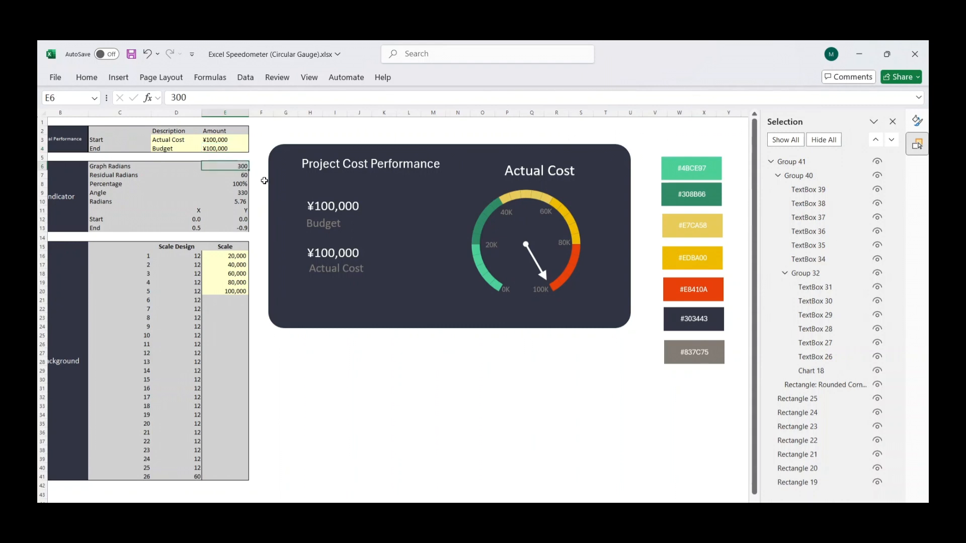
pyautogui.write('180')
pyautogui.press('Return')
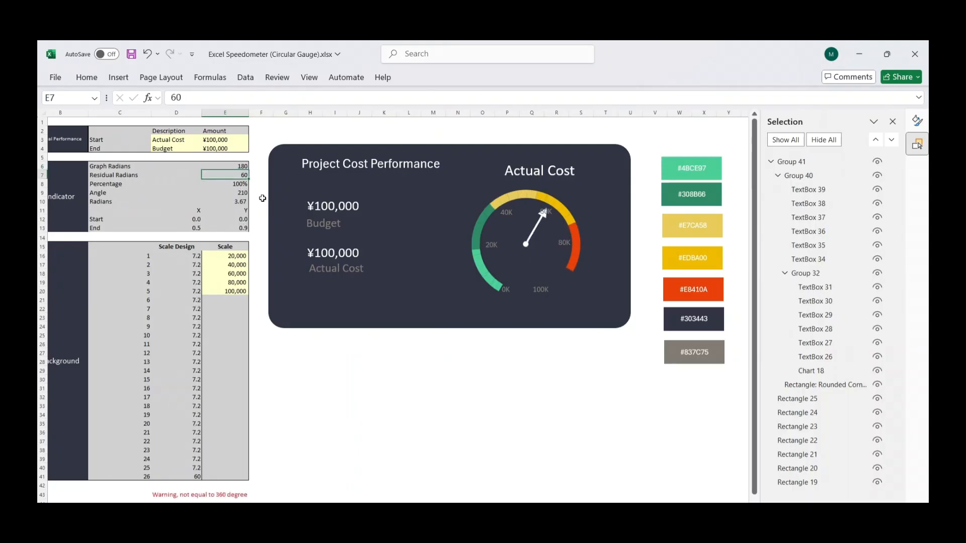
# Step: Set Residual Radians in the Indicator table and the last Scale Design value, row 26, to 180
pyautogui.write('18')
pyautogui.press('Return')
pyautogui.click(191, 477)
pyautogui.write('18')
pyautogui.press('Return')
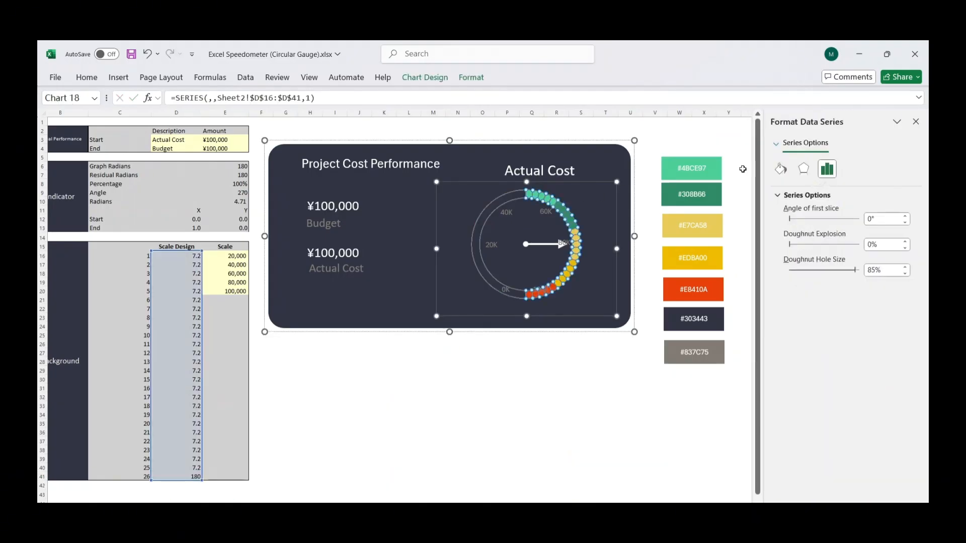
# Step: Rotate the doughnut series so the angle of its first slice is 270°
pyautogui.click(872, 219)
pyautogui.moveTo(873, 222); pyautogui.dragTo(867, 222)
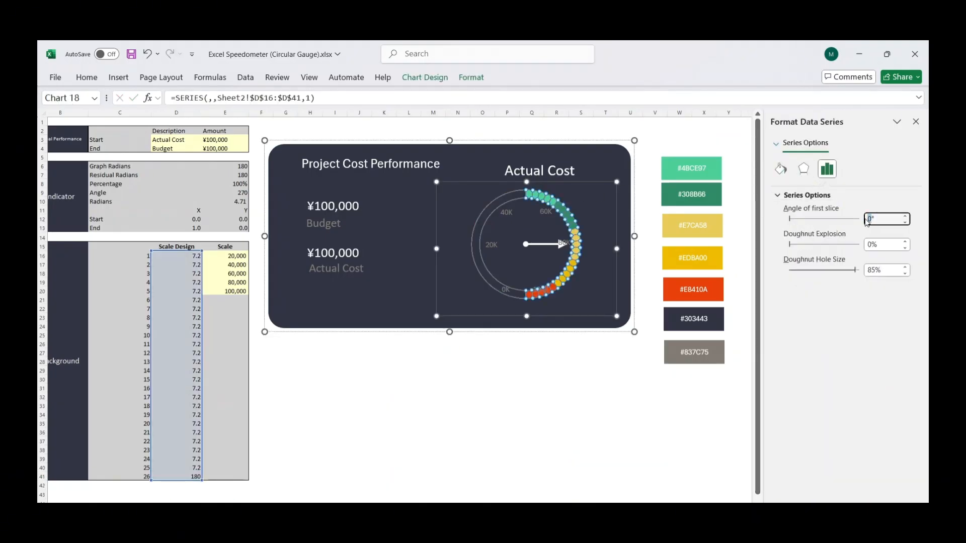
pyautogui.write('270')
pyautogui.press('Return')
pyautogui.click(534, 382)
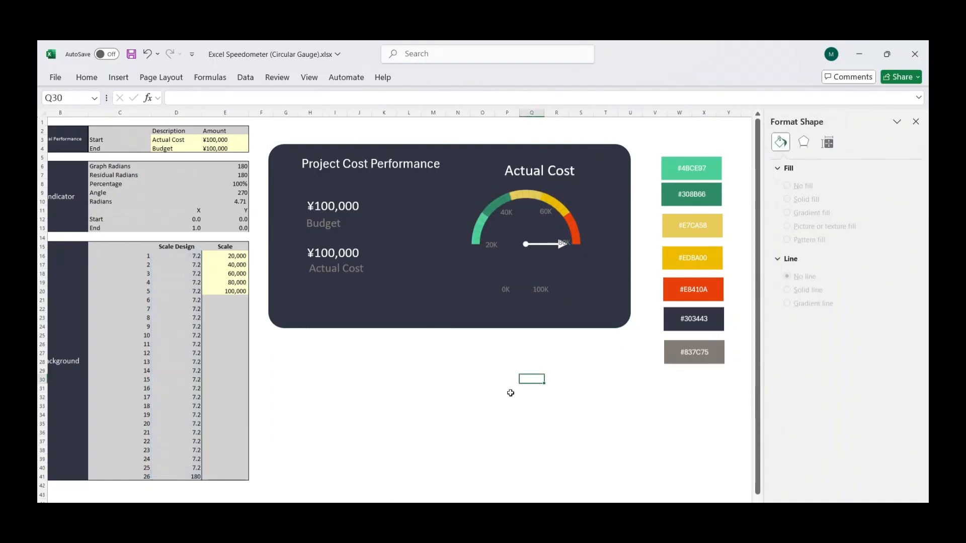
# Step: Reposition the scale labels 0K to 100K along the inside and at the ends of the semicircular gauge
pyautogui.click(509, 291)
pyautogui.moveTo(521, 284); pyautogui.dragTo(488, 249)
pyautogui.moveTo(502, 237); pyautogui.dragTo(506, 217)
pyautogui.moveTo(517, 206); pyautogui.dragTo(550, 203)
pyautogui.moveTo(574, 236); pyautogui.dragTo(565, 216)
pyautogui.click(545, 290)
pyautogui.moveTo(557, 283); pyautogui.dragTo(596, 251)
# Step: Set the doughnut hole size to 72% and enlarge the gauge chart slightly within the dashboard
pyautogui.click(573, 227)
pyautogui.moveTo(854, 270); pyautogui.dragTo(846, 272)
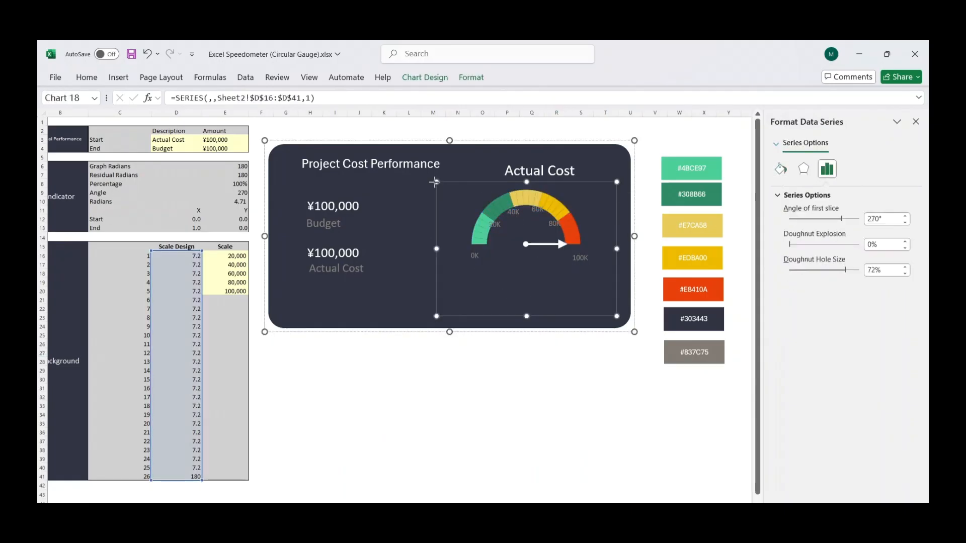
pyautogui.moveTo(437, 179); pyautogui.dragTo(417, 178)
pyautogui.moveTo(619, 178); pyautogui.dragTo(629, 170)
# Step: Select the six scale labels together with the gauge chart and move them down below the gauge heading
pyautogui.click(475, 255)
pyautogui.keyDown('ctrl'); pyautogui.click(494, 224); pyautogui.keyUp('ctrl')
pyautogui.keyDown('ctrl'); pyautogui.click(513, 213); pyautogui.keyUp('ctrl')
pyautogui.keyDown('ctrl'); pyautogui.click(537, 210); pyautogui.keyUp('ctrl')
pyautogui.keyDown('ctrl'); pyautogui.click(554, 223); pyautogui.keyUp('ctrl')
pyautogui.keyDown('ctrl'); pyautogui.click(580, 258); pyautogui.keyUp('ctrl')
pyautogui.keyDown('ctrl'); pyautogui.click(488, 172); pyautogui.keyUp('ctrl')
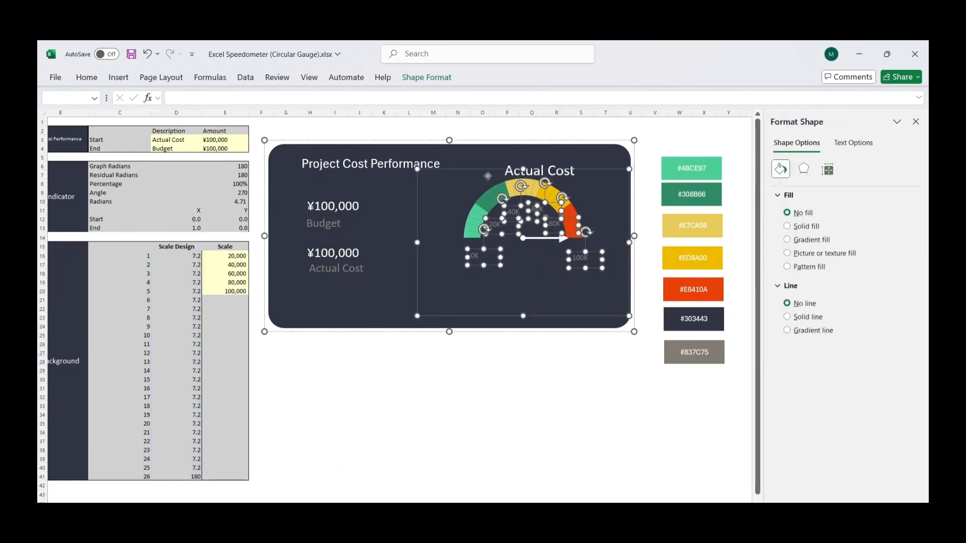
pyautogui.moveTo(487, 171); pyautogui.dragTo(487, 188)
# Step: Extend the dark rounded background downward and shorten the gauge chart's frame to fit inside it
pyautogui.click(398, 301)
pyautogui.moveTo(450, 337); pyautogui.dragTo(449, 348)
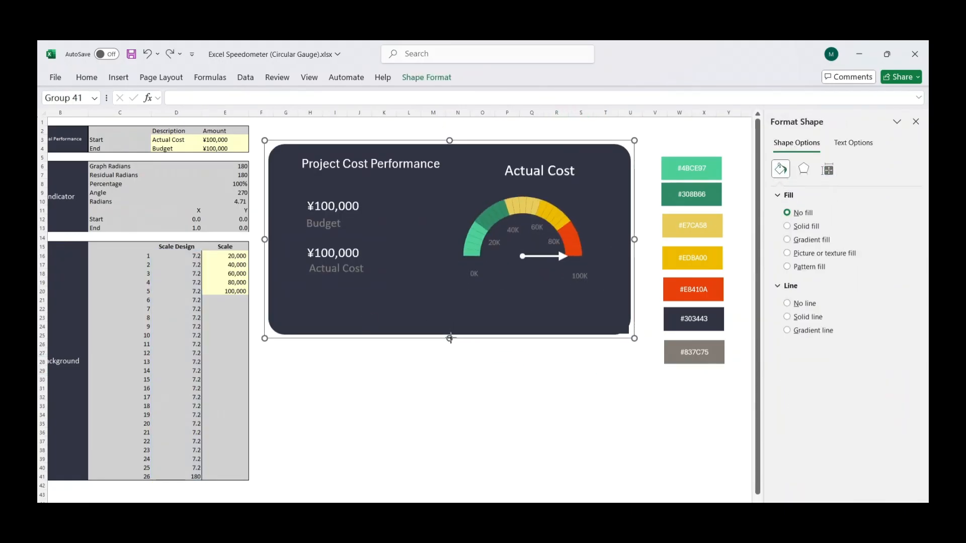
pyautogui.click(495, 312)
pyautogui.moveTo(524, 343); pyautogui.dragTo(524, 330)
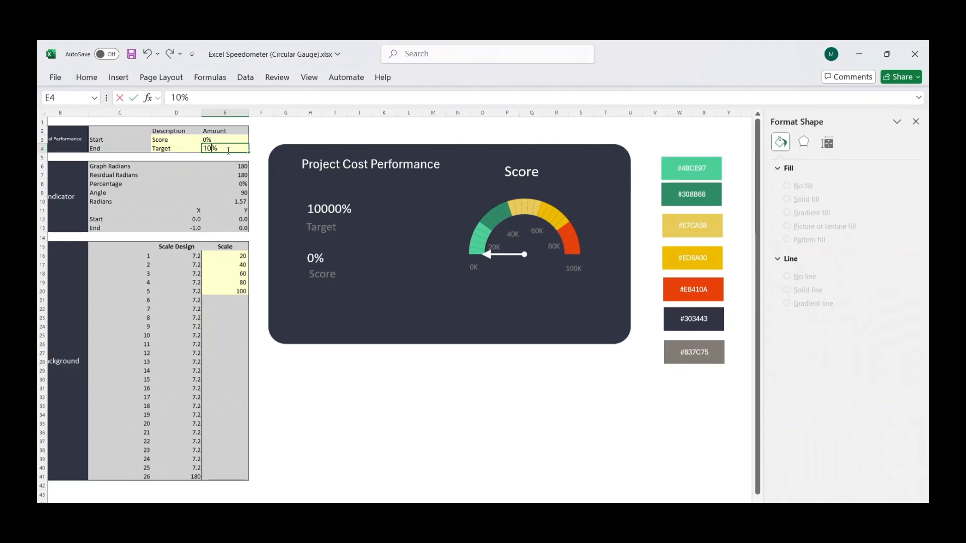
# Step: Set the Target amount to 100% and select the five Scale values in E16:E20
pyautogui.write('0')
pyautogui.press('Return')
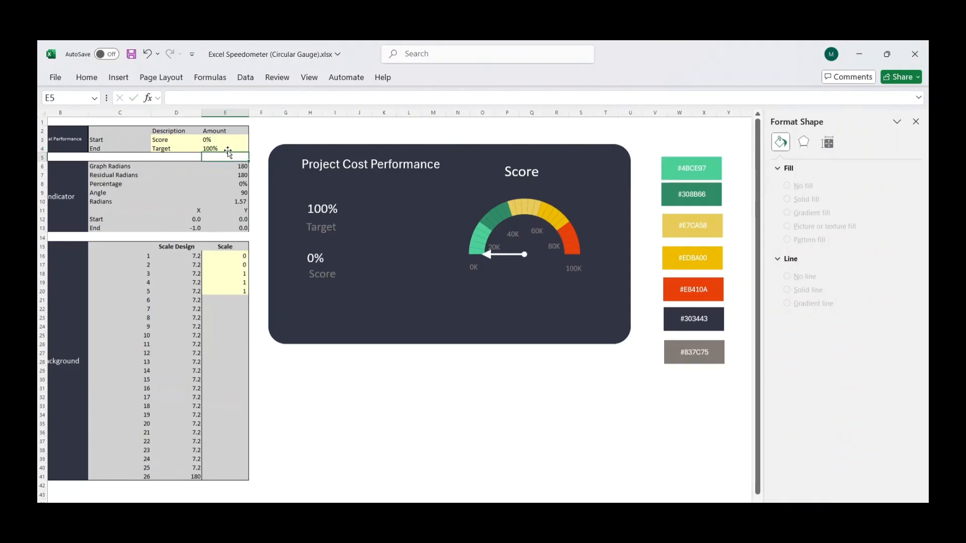
pyautogui.moveTo(225, 256); pyautogui.dragTo(225, 291)
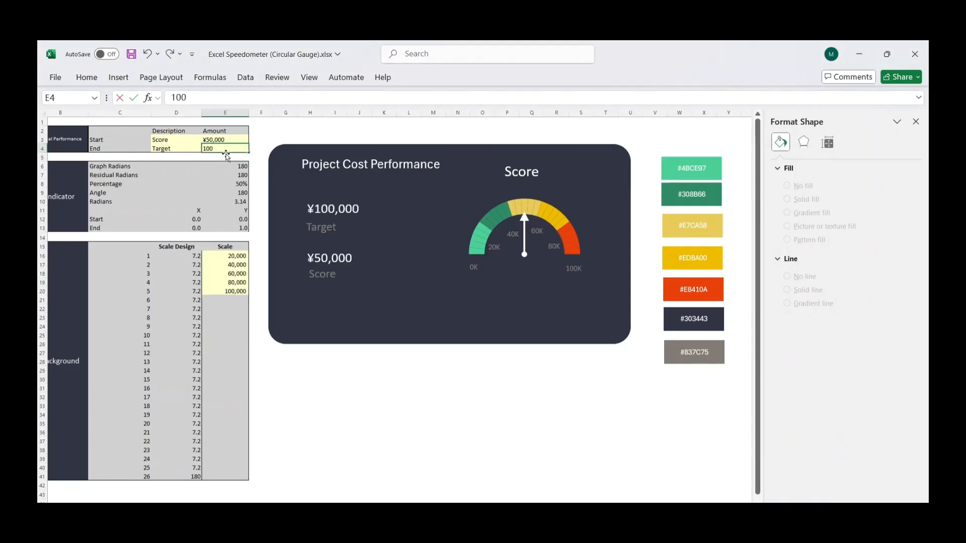
# Step: Enter 100 as the Target amount and 0 as the Score, and select both amounts for formatting
pyautogui.click(226, 157)
pyautogui.press('Up')
pyautogui.press('Up')
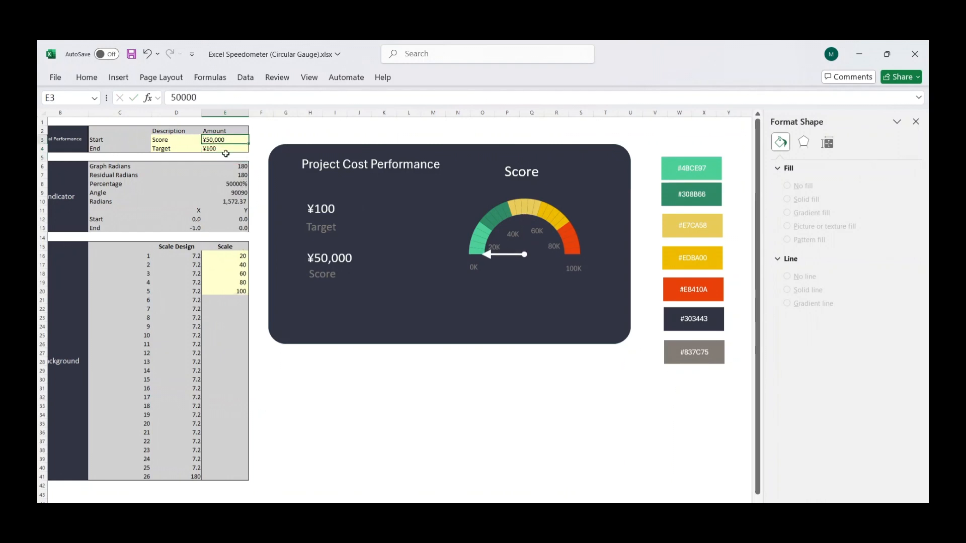
pyautogui.write('0')
pyautogui.press('Return')
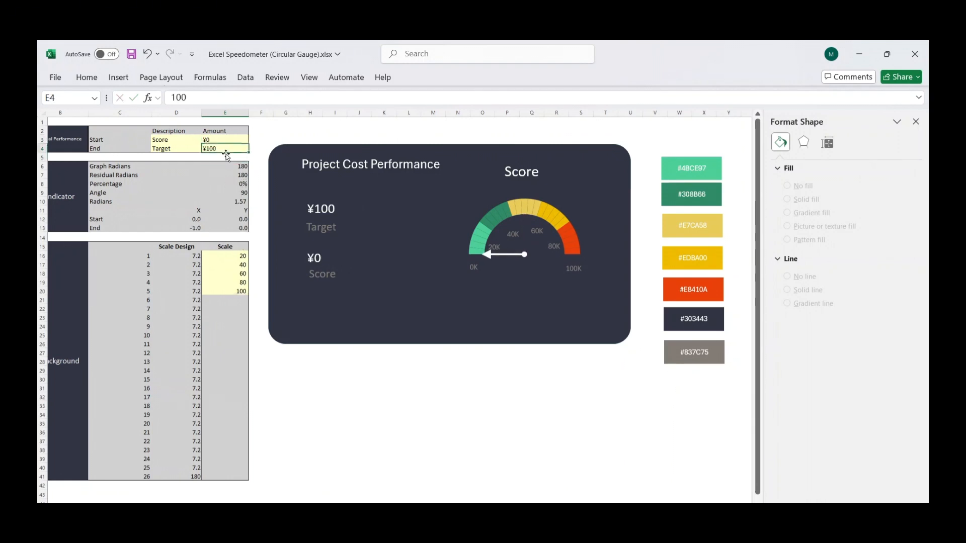
pyautogui.moveTo(223, 140); pyautogui.dragTo(224, 149)
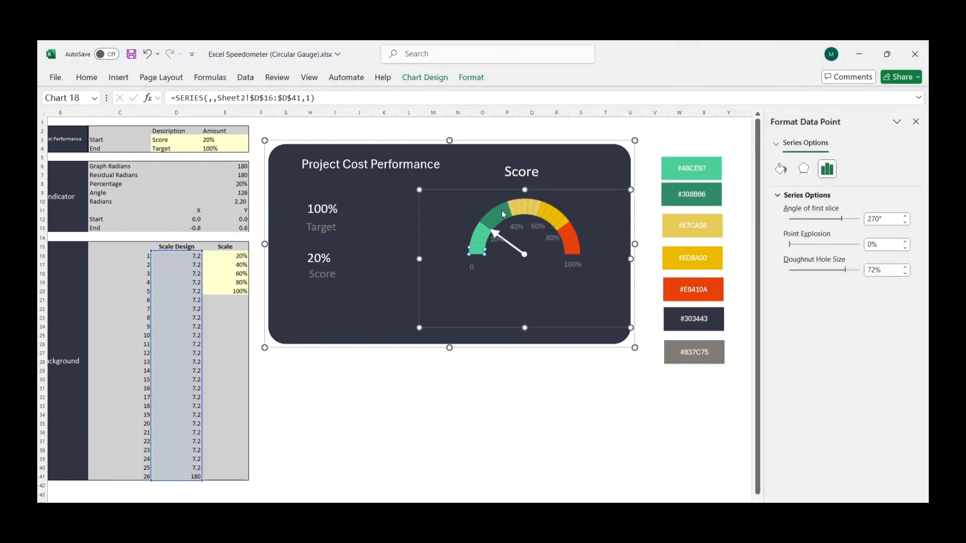
# Step: Recolor the gauge's 0–20% slices red (#E8410A) and its 20–40% slices amber (#EDBA00)
pyautogui.press('Escape')
pyautogui.click(478, 251)
pyautogui.click(481, 237)
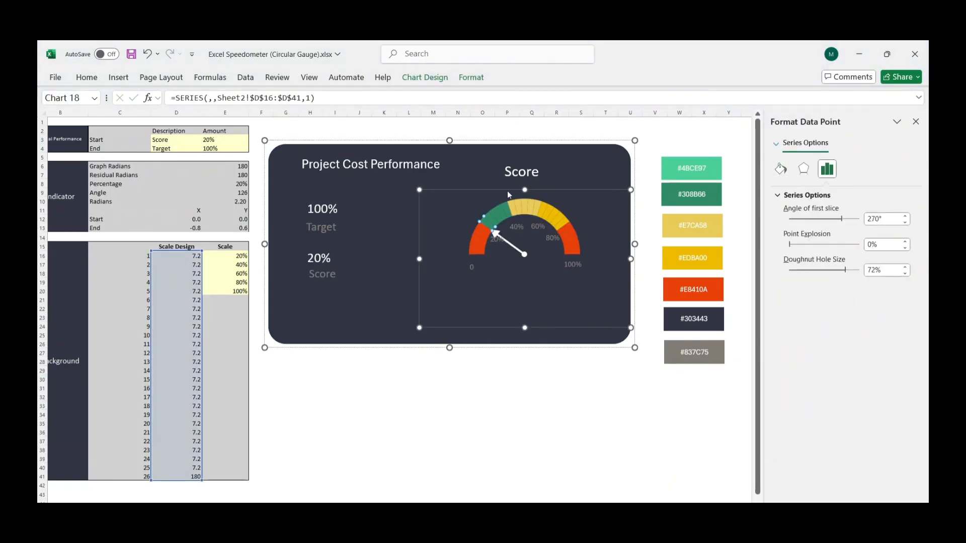
pyautogui.press('Right')
pyautogui.press('Right')
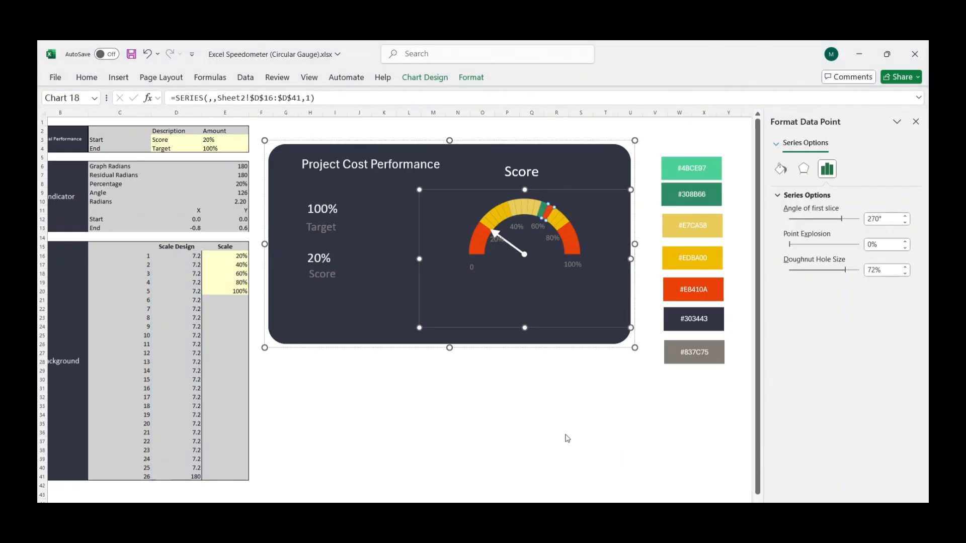
# Step: Recolor the gauge's 60–80% slices dark green and its 80–100% slices light green, and enlarge the gauge slightly
pyautogui.click(560, 221)
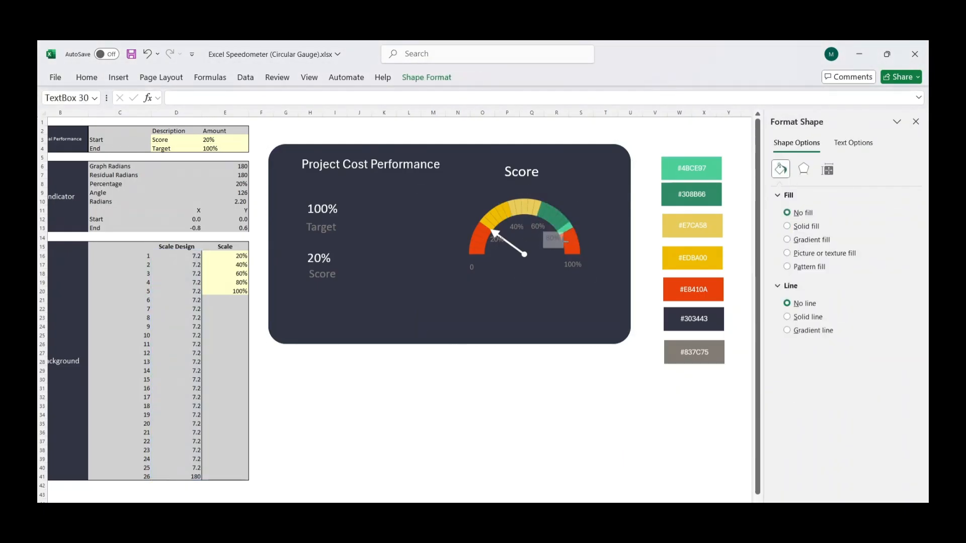
pyautogui.click(574, 242)
pyautogui.click(596, 197)
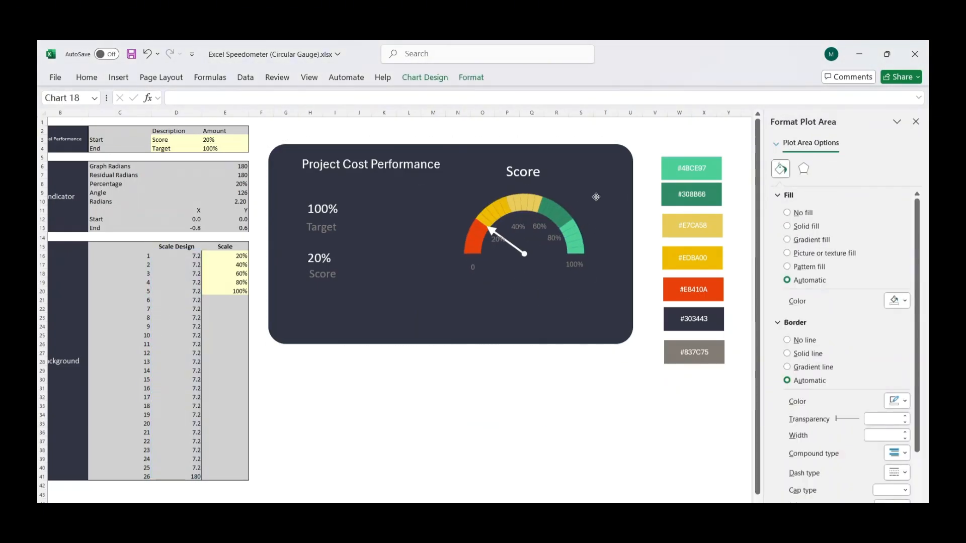
pyautogui.click(556, 388)
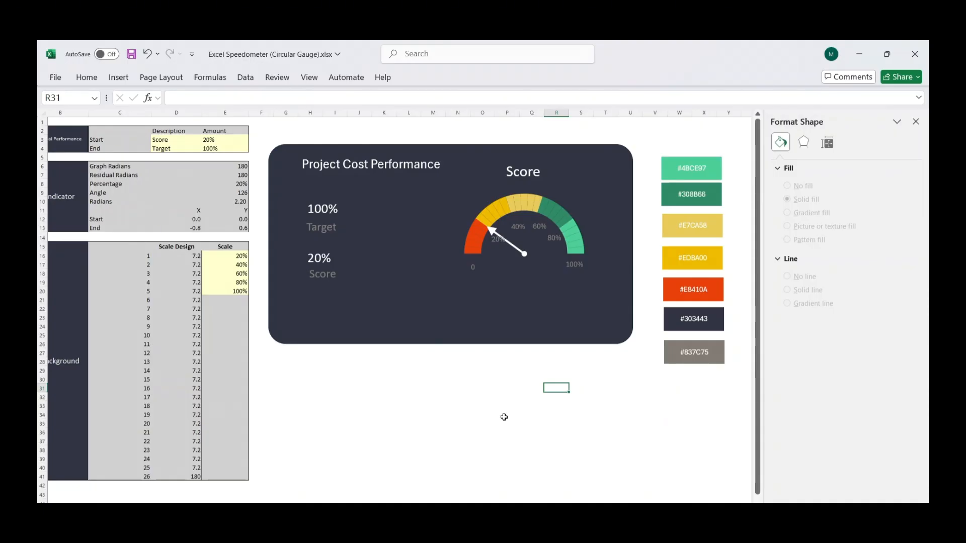
pyautogui.click(472, 169)
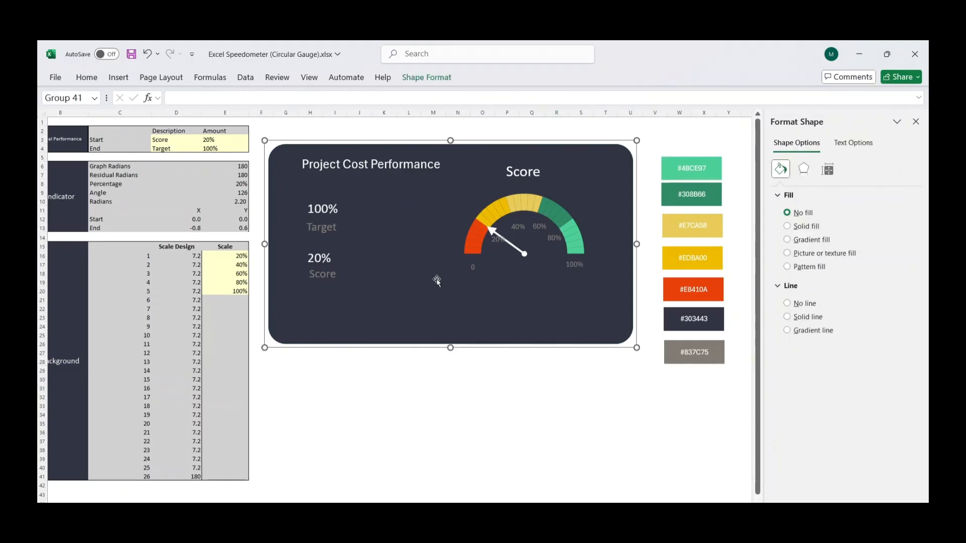
pyautogui.click(431, 405)
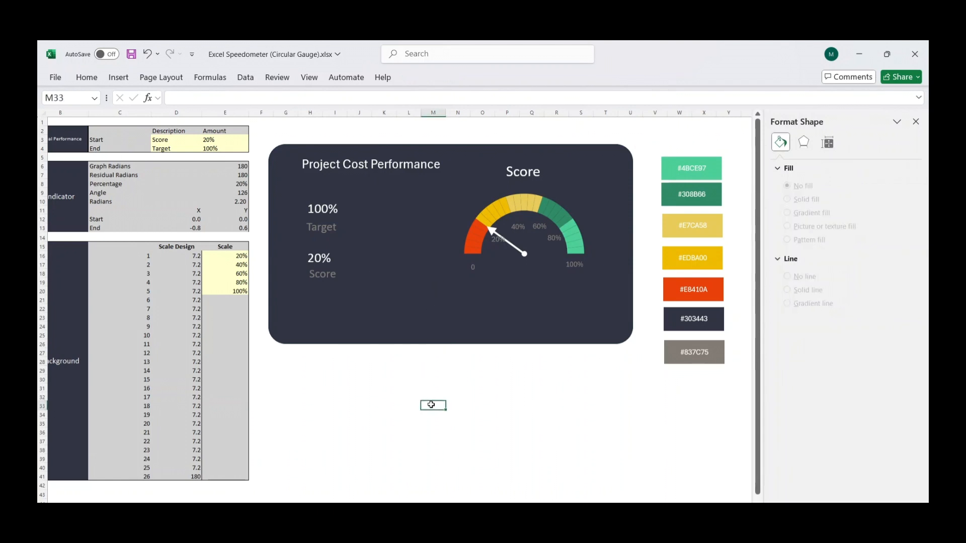